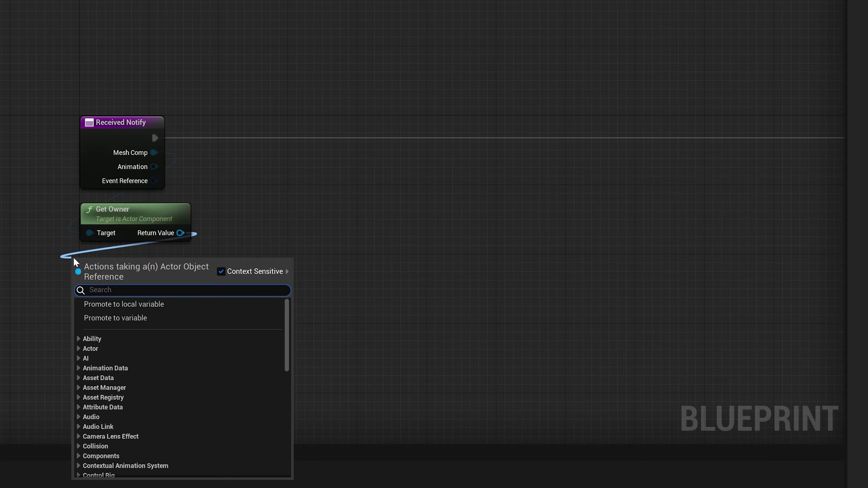
Add Get Actor Location off Get Owner's return value and left-align the three nodes.
type("get acto")
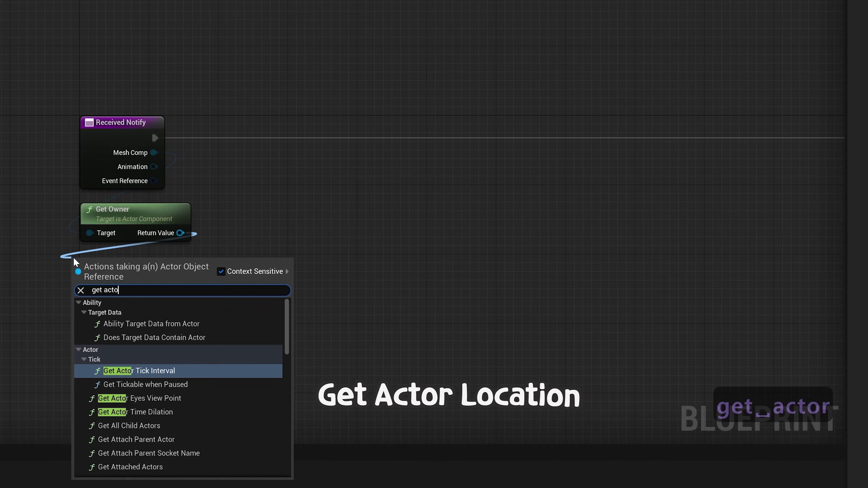
type("r location")
key("Return")
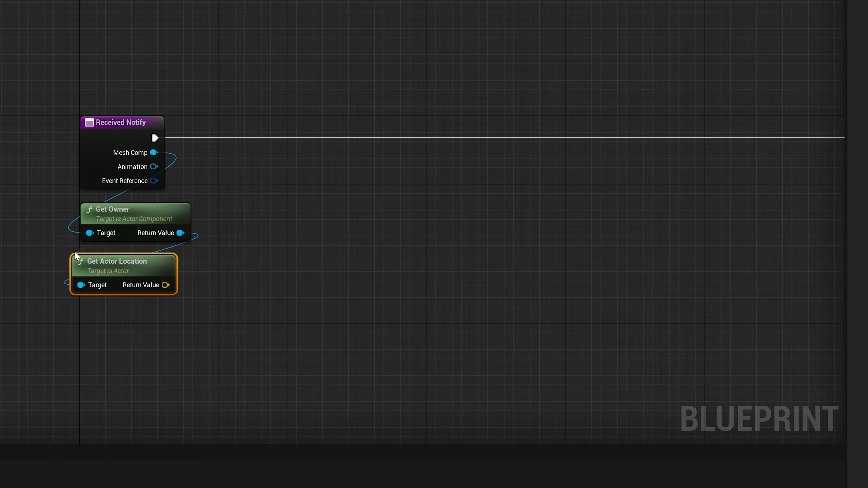
left_click_drag(287, 386, 72, 82)
key("shift+a")
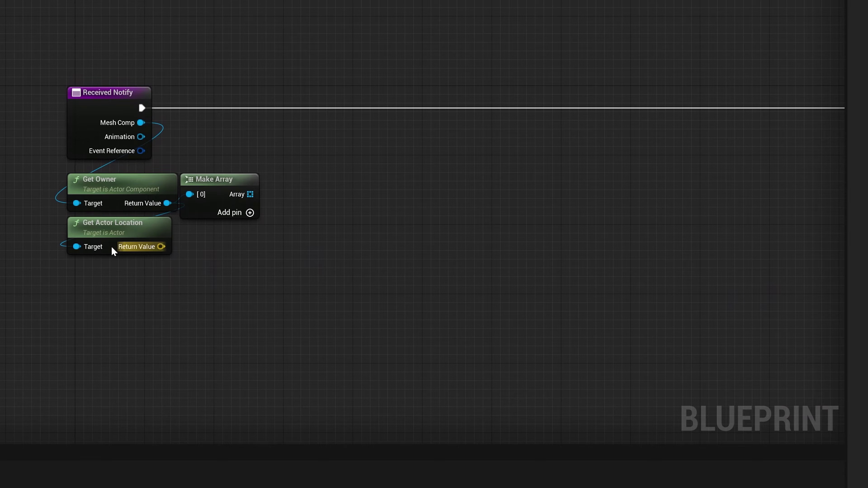
left_click_drag(160, 246, 51, 270)
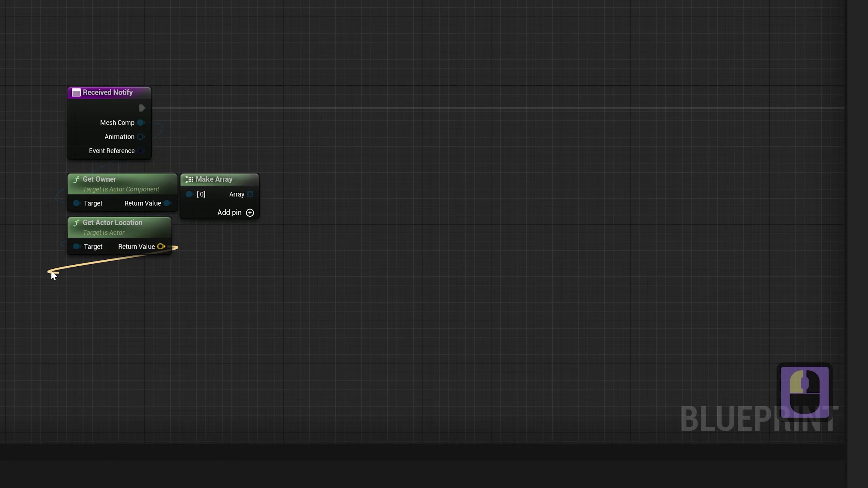
Break the owner's location into X, Y, Z with a Break Vector 3f node.
type("break vec")
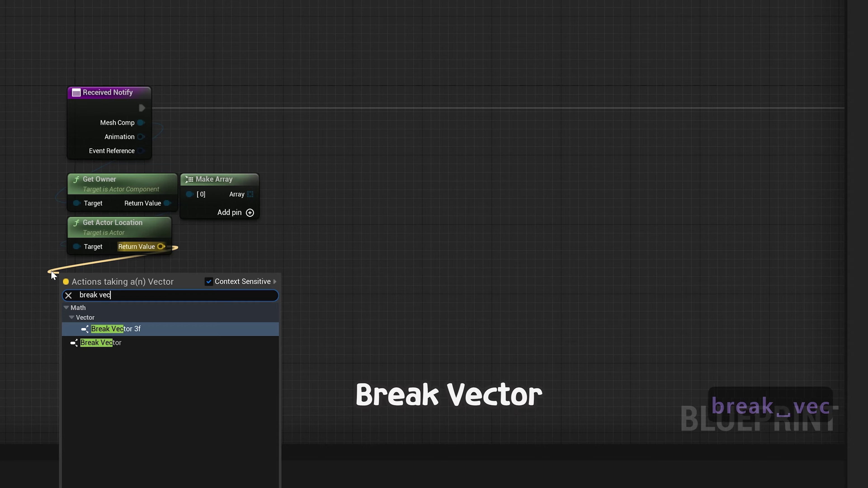
key("Return")
left_click_drag(87, 284, 95, 266)
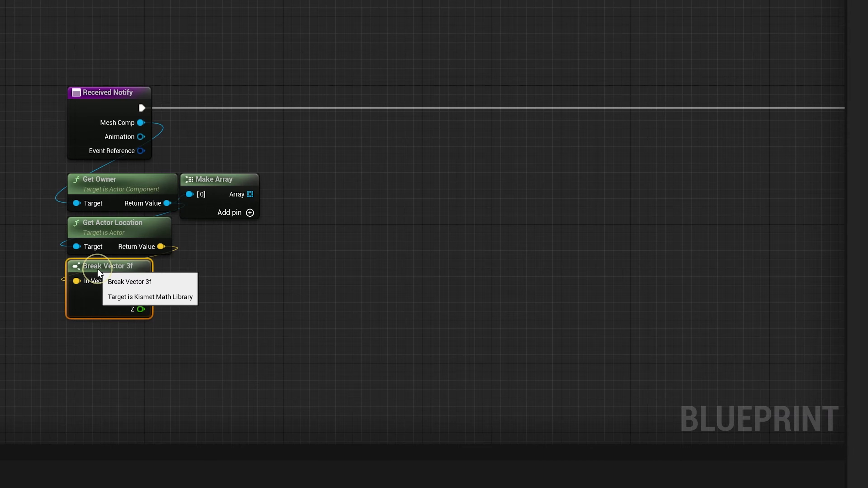
left_click(235, 314)
right_click_drag(235, 315, 243, 246)
Place a Make Vector node below and wire X and Y into it.
right_click(98, 290)
type("j")
key("BackSpace")
type("make vector")
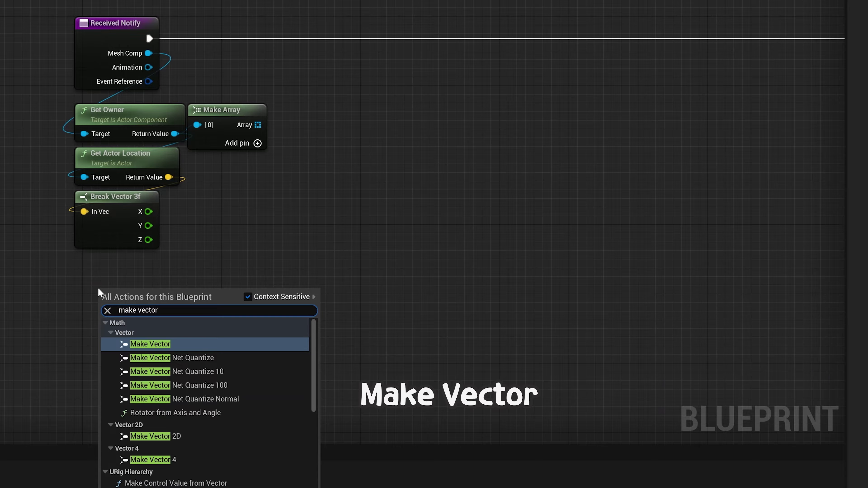
key("Return")
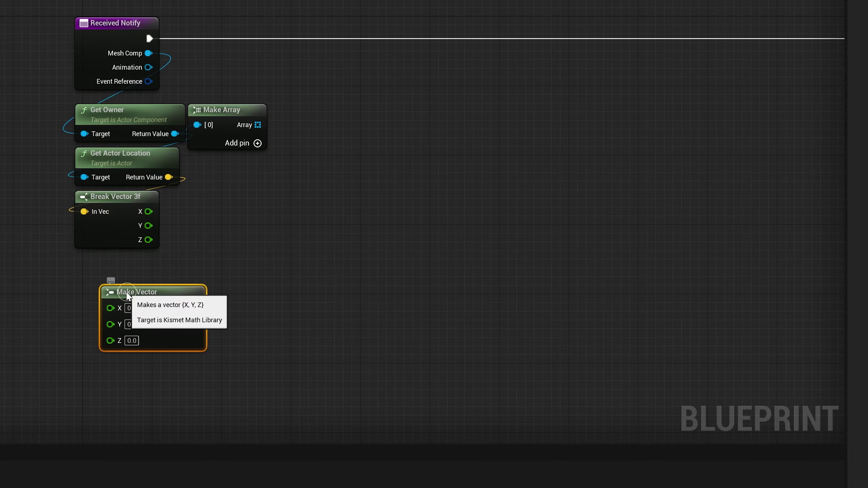
left_click_drag(126, 291, 100, 292)
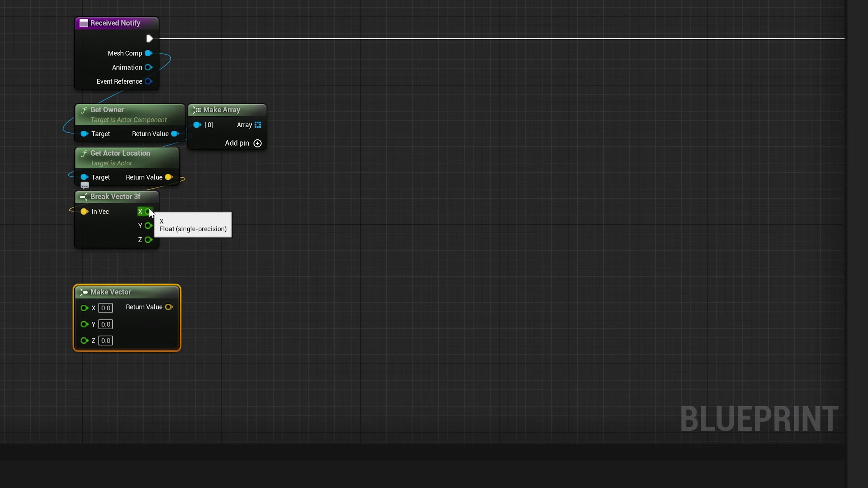
left_click_drag(149, 211, 84, 307)
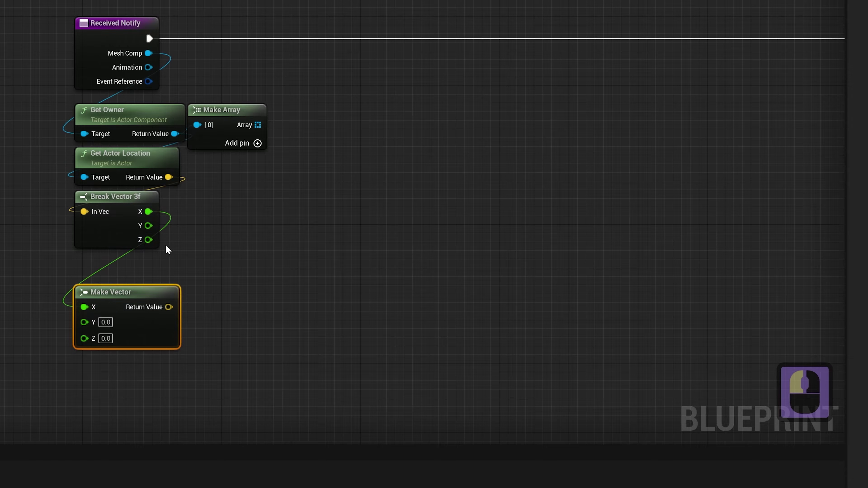
left_click_drag(148, 226, 84, 321)
Subtract 500 from Z and feed the result into Make Vector's Z.
left_click_drag(148, 240, 239, 238)
type("-")
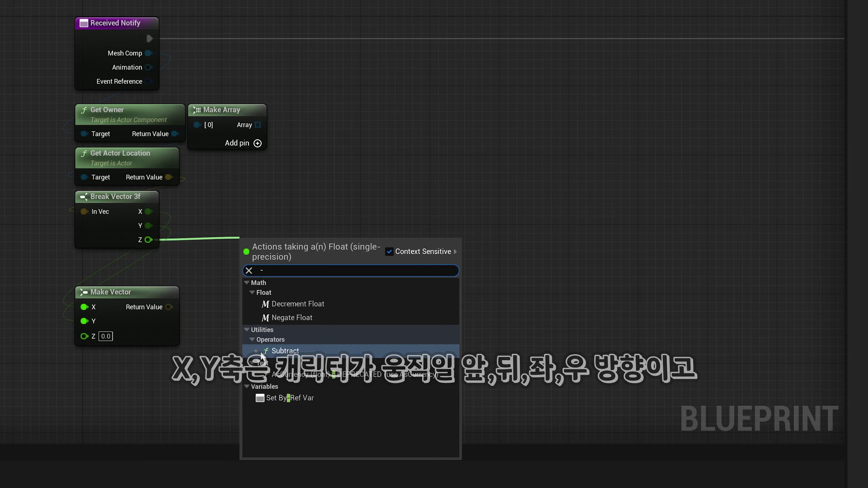
left_click(273, 351)
left_click(267, 266)
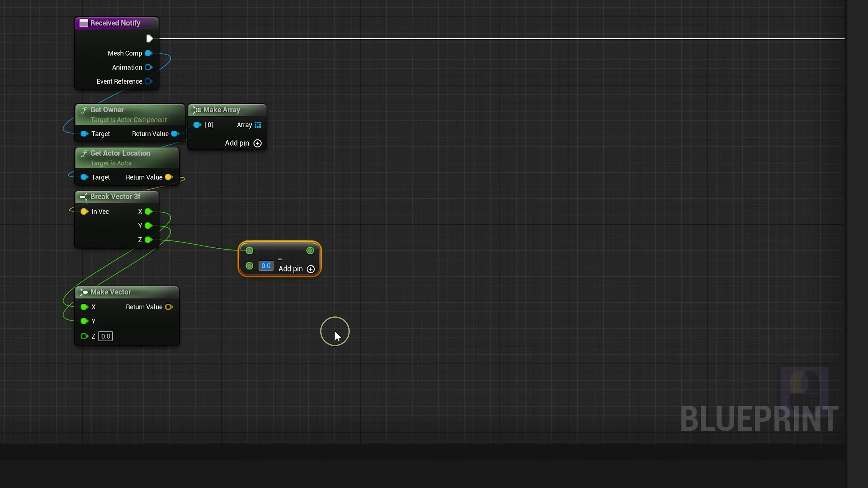
type("500")
key("Return")
left_click_drag(282, 247, 117, 255)
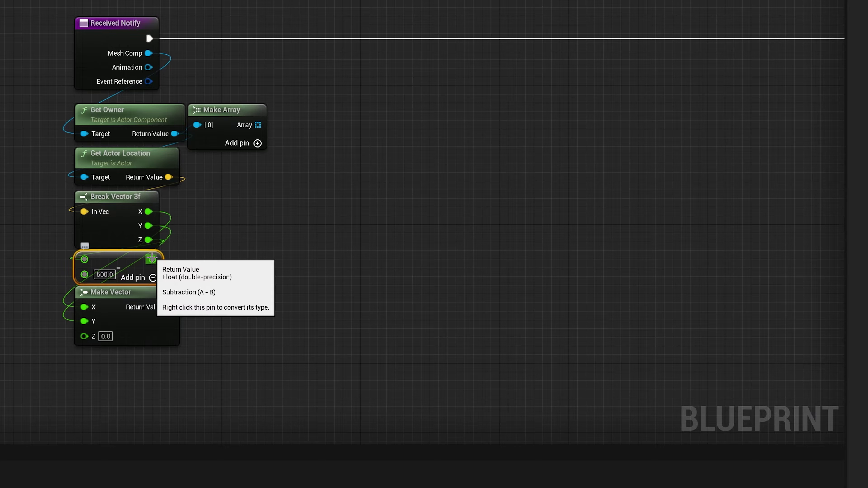
left_click_drag(152, 260, 84, 336)
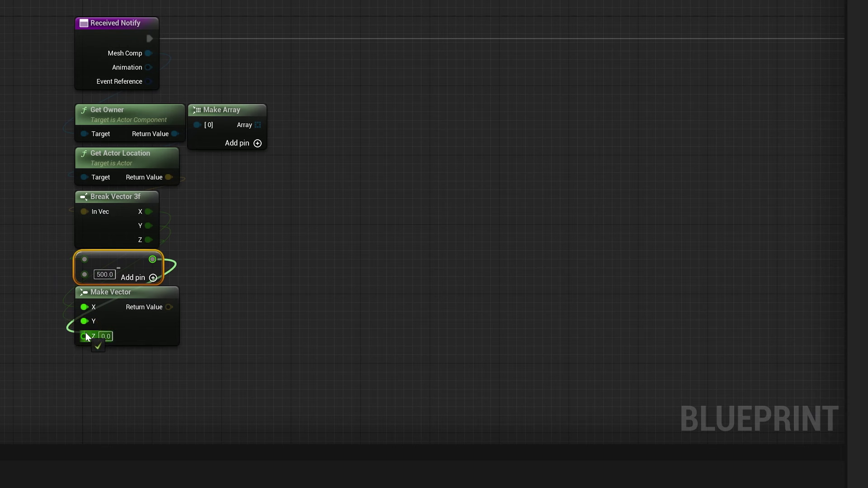
left_click(153, 382)
right_click_drag(266, 391, 288, 323)
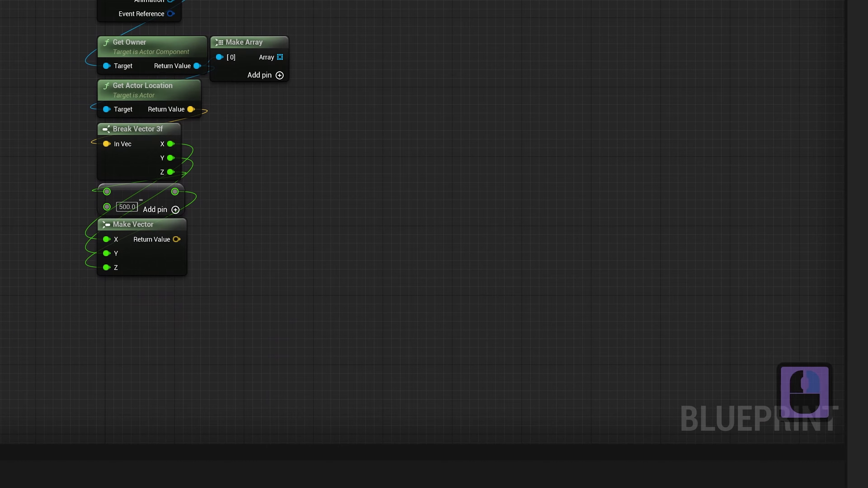
Attach a new Line Trace By Channel node to Make Vector's result, placed to the right.
mouse_move(314, 145)
right_mouse_down()
mouse_move(398, 174)
mouse_move(362, 172)
right_mouse_up()
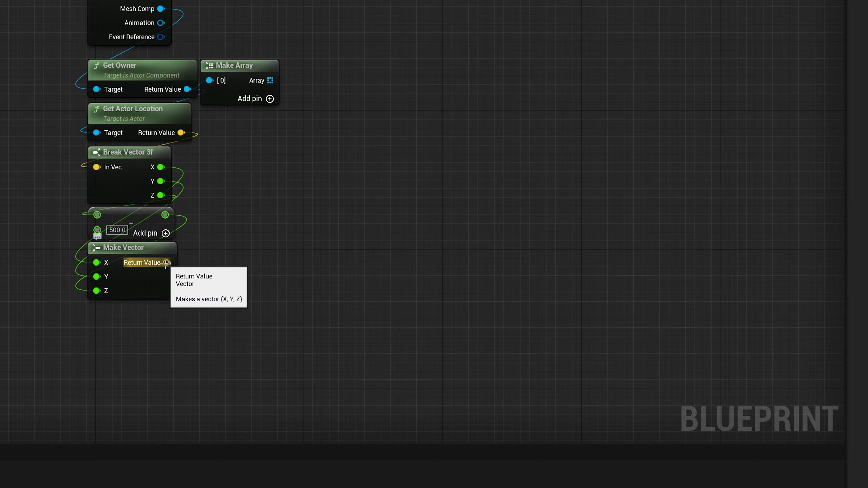
right_click_drag(272, 206, 191, 295)
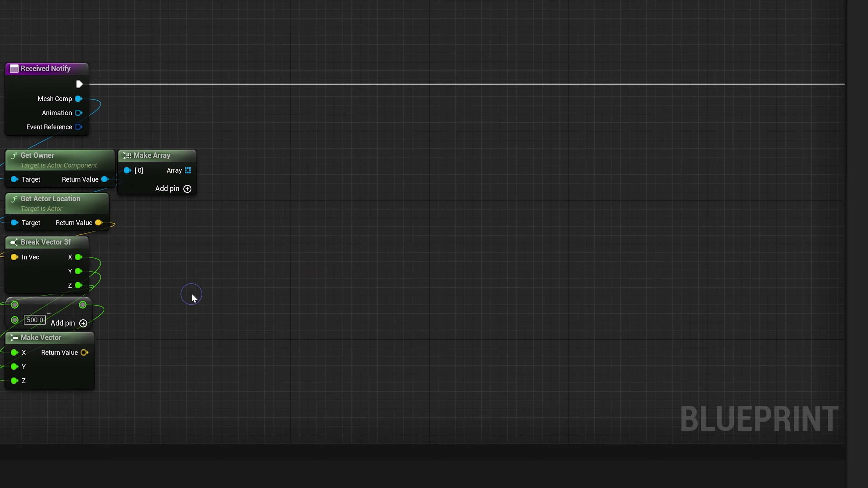
right_click_drag(191, 294, 219, 233)
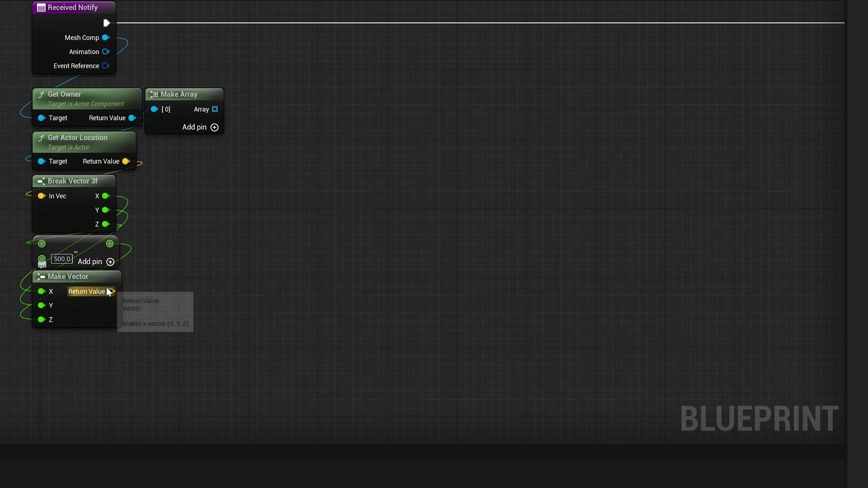
left_click_drag(108, 290, 29, 342)
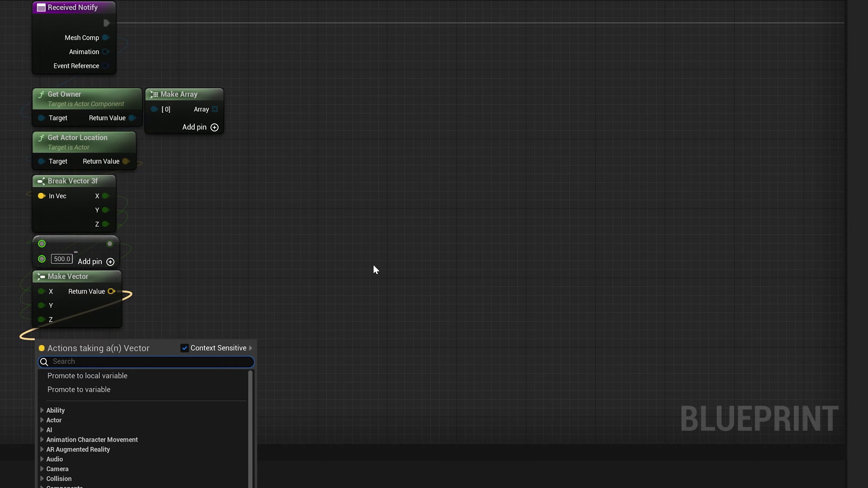
mouse_move(231, 235)
right_mouse_down()
mouse_move(163, 308)
mouse_move(139, 313)
right_mouse_up()
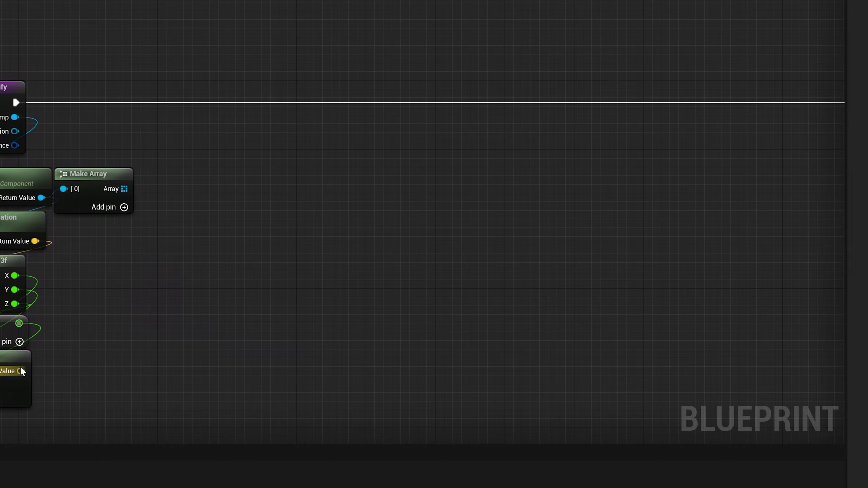
left_click_drag(20, 369, 338, 152)
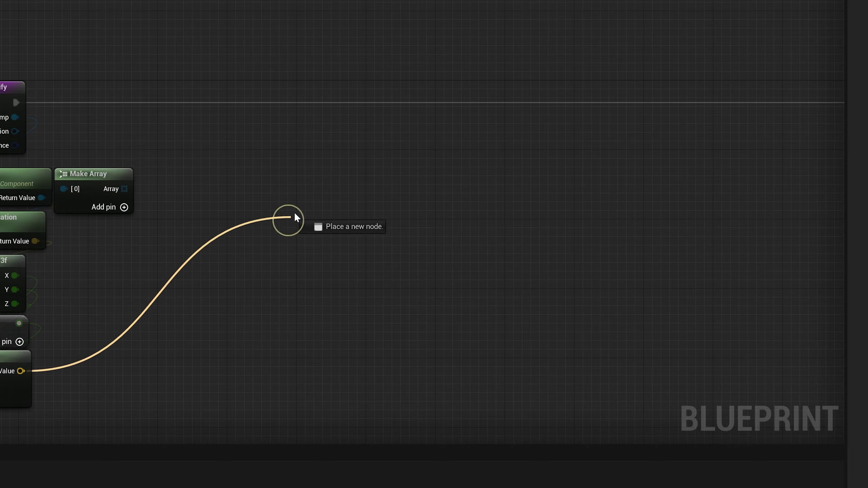
type("line trace b")
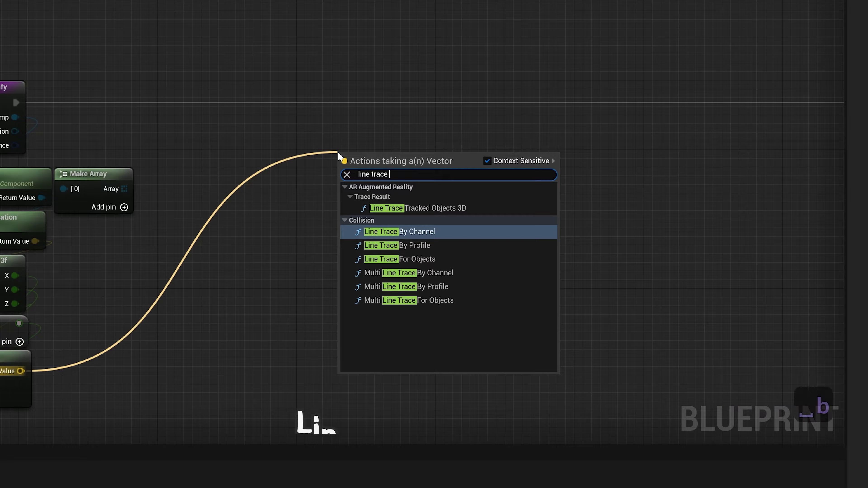
type("y cha")
key("Return")
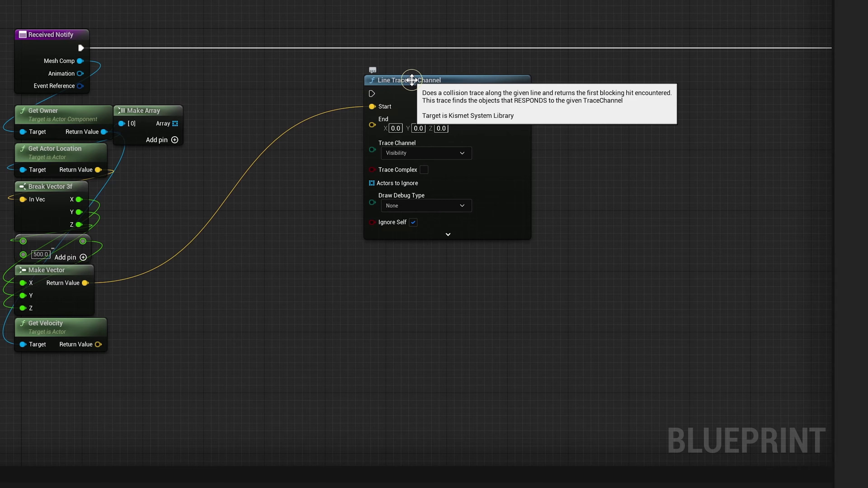
left_click(412, 80)
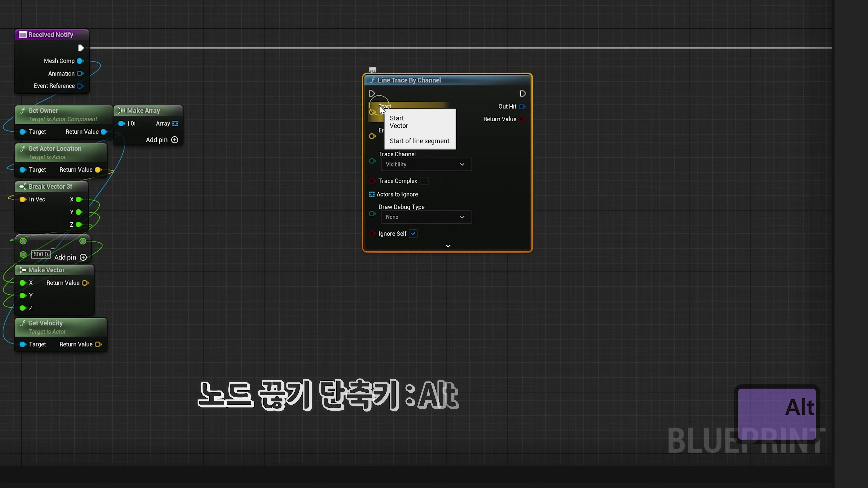
left_click(379, 107, "alt")
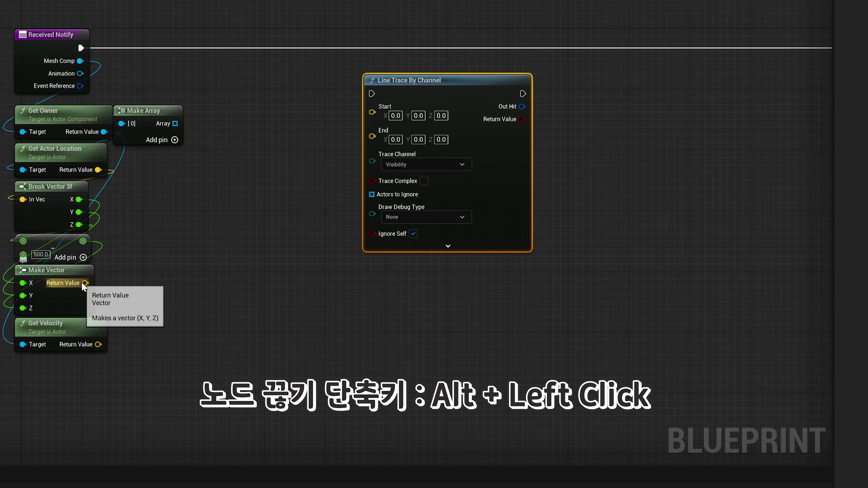
Wire Make Vector into the trace's End and Get Actor Location into its Start.
left_click_drag(82, 283, 386, 132)
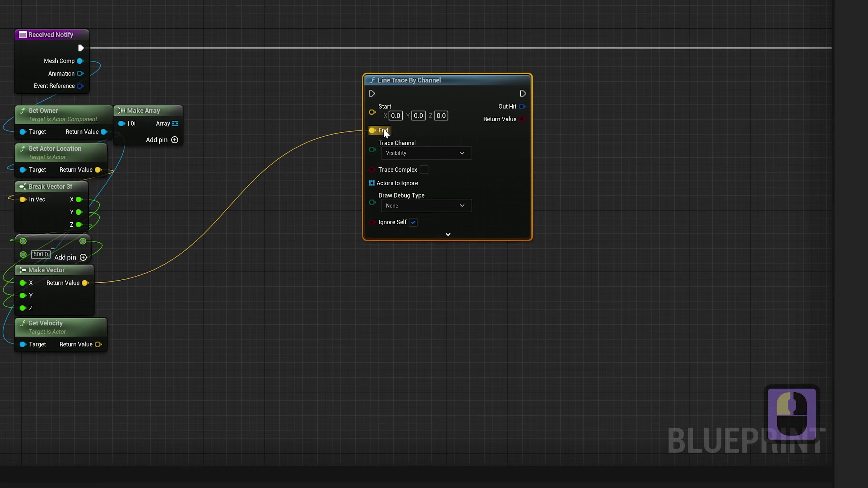
double_click(31, 151)
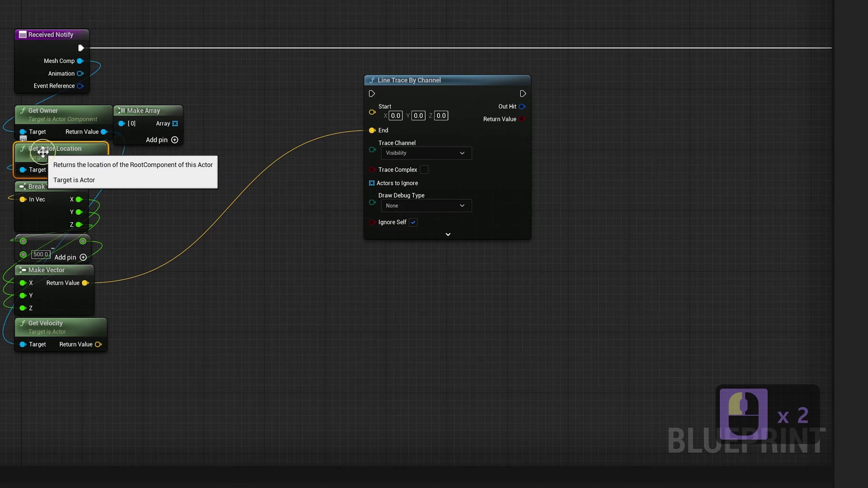
left_click_drag(184, 202, 257, 202)
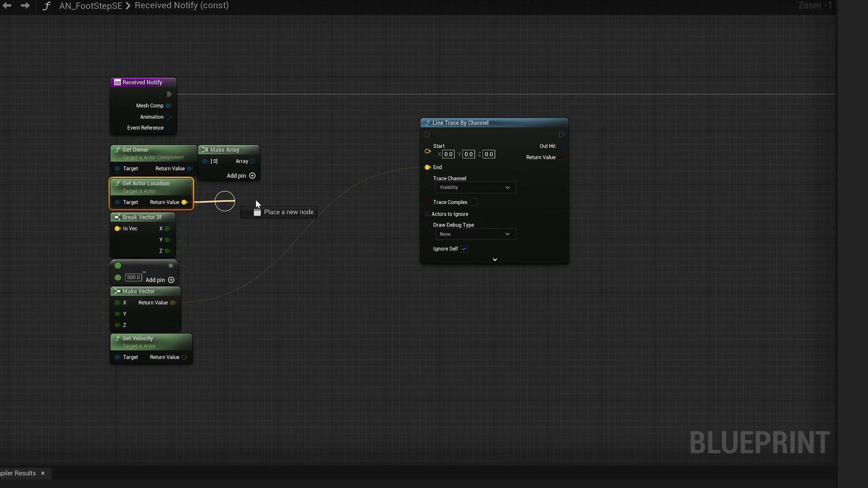
left_click_drag(433, 155, 433, 155)
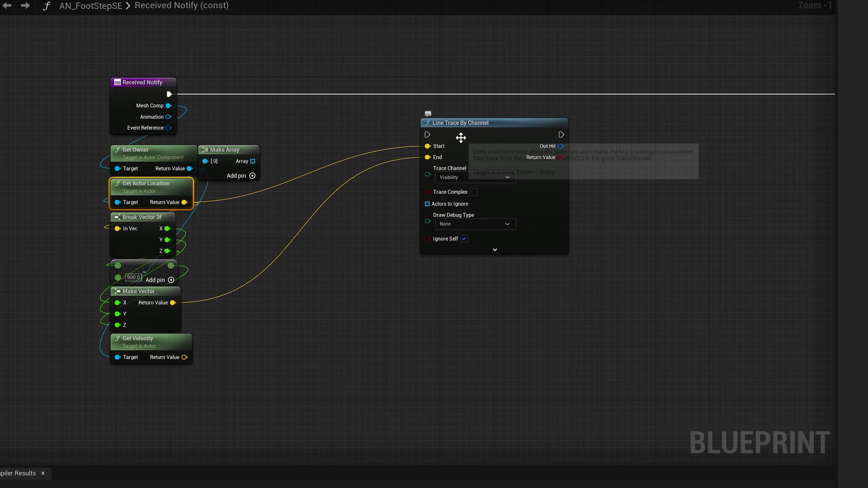
left_click_drag(467, 118, 464, 83)
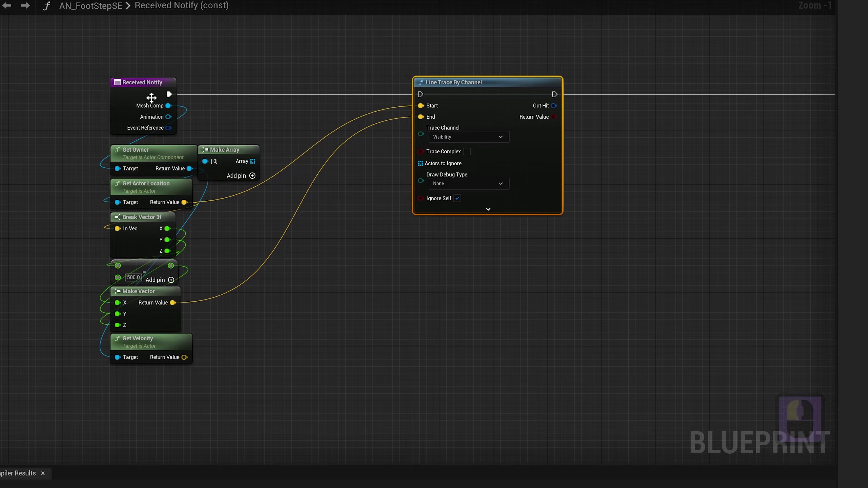
Run the line trace from Received Notify's execution output.
left_click_drag(169, 95, 324, 97)
left_click_drag(426, 92, 426, 93)
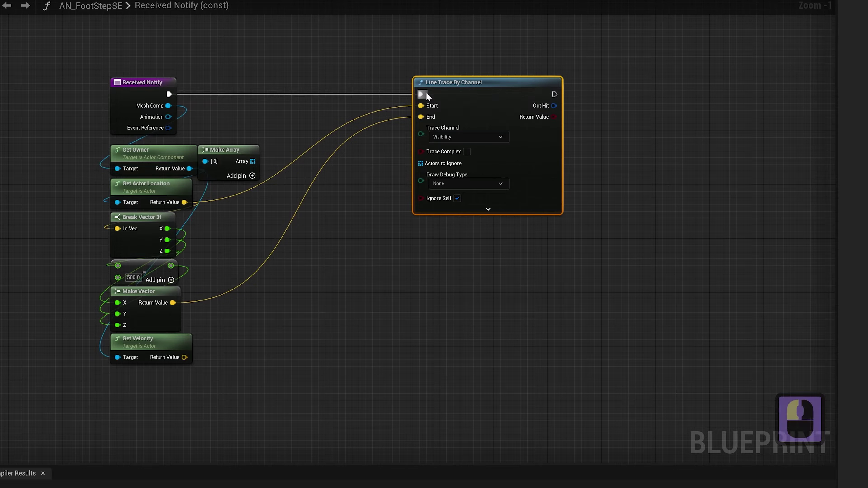
left_click(432, 264)
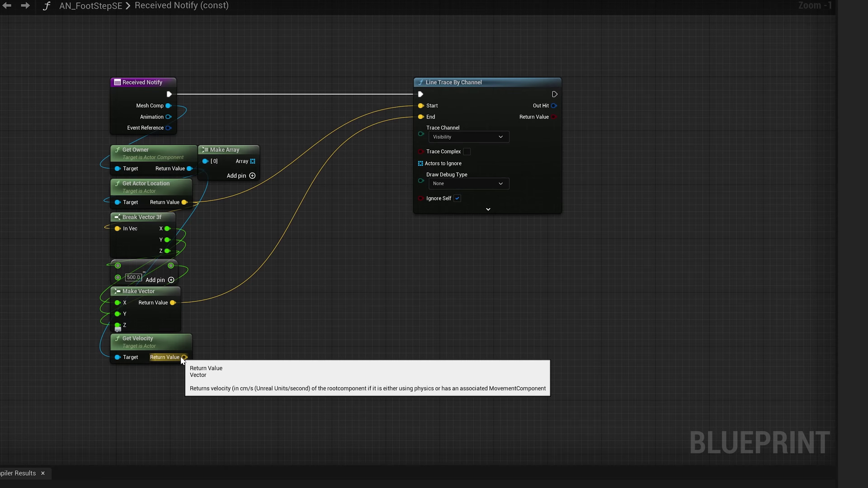
left_click_drag(184, 357, 107, 374)
Add a Vector Length node fed by Get Velocity's return value.
type("vector len g")
key("BackSpace")
key("BackSpace")
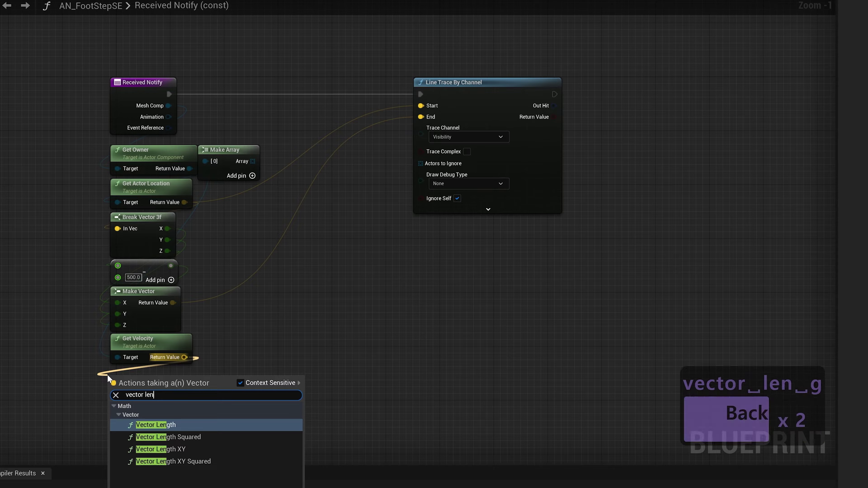
type("gth")
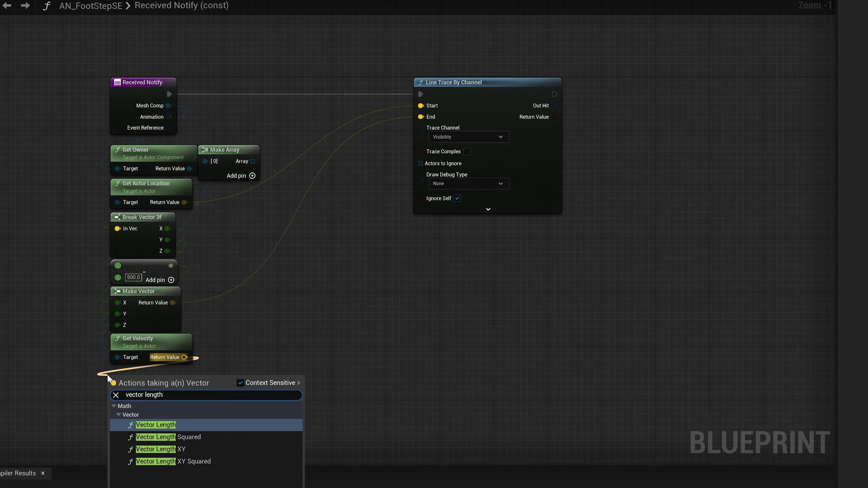
key("Return")
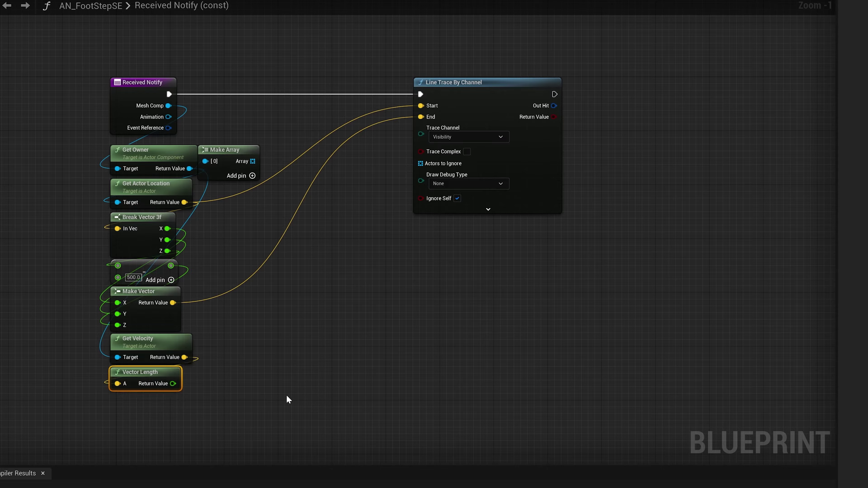
left_click(241, 373)
Rearrange the helper nodes and left-align them into one vertical column.
left_click_drag(162, 378, 289, 376)
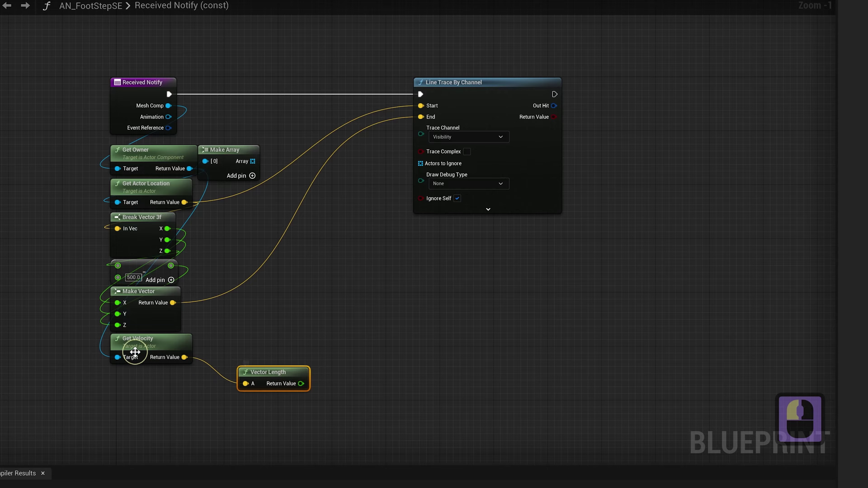
left_click_drag(120, 342, 22, 355)
left_click_drag(165, 311, 243, 303)
left_click_drag(136, 271, 40, 268)
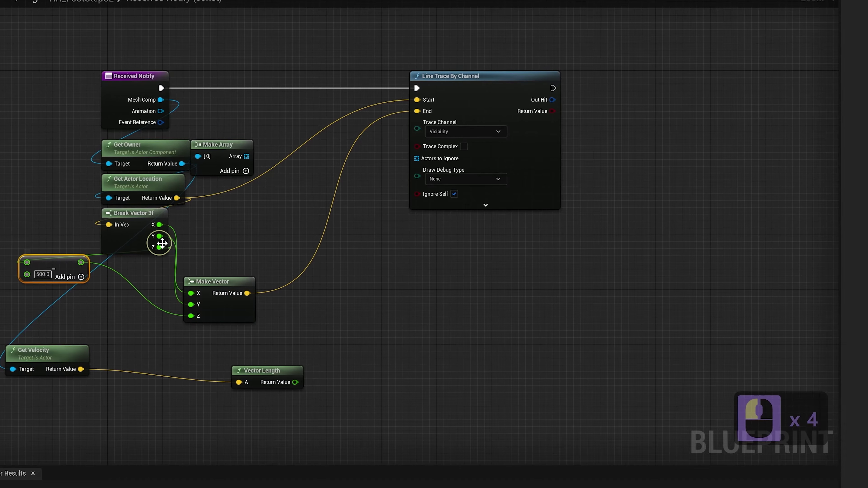
left_click_drag(232, 284, 234, 287)
left_click_drag(130, 211, 164, 216)
left_click(343, 457)
left_click_drag(309, 455, 0, 185)
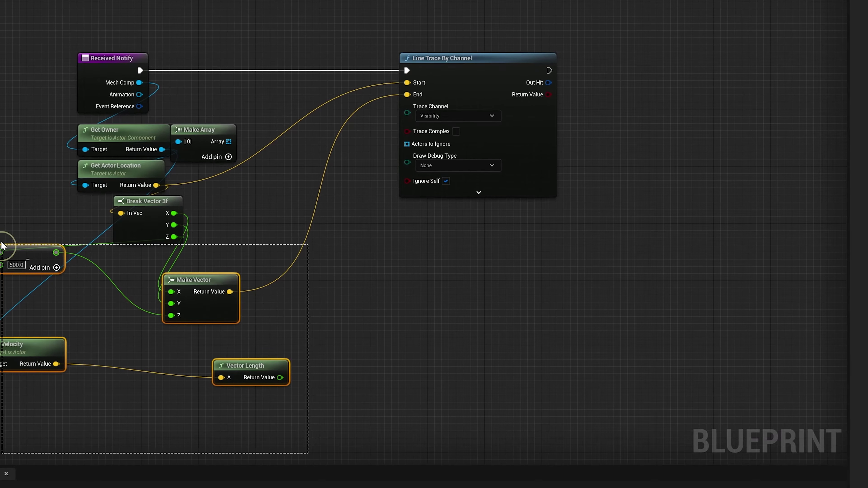
key("shift+a")
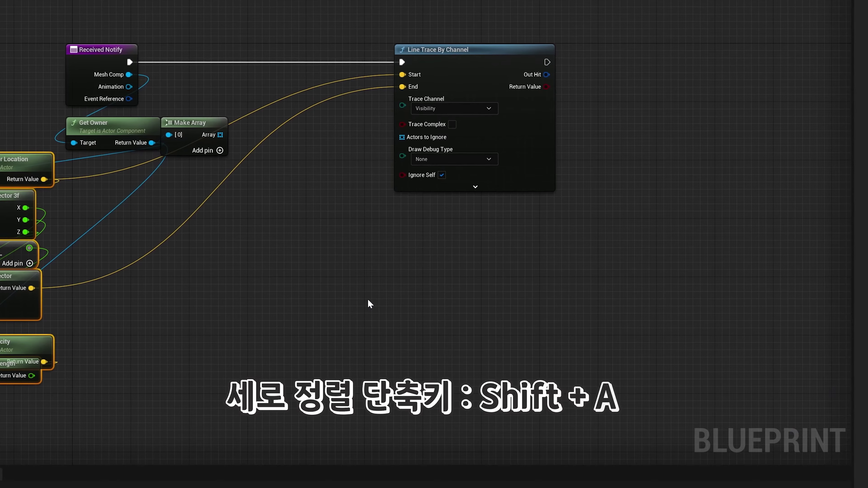
double_click(17, 342)
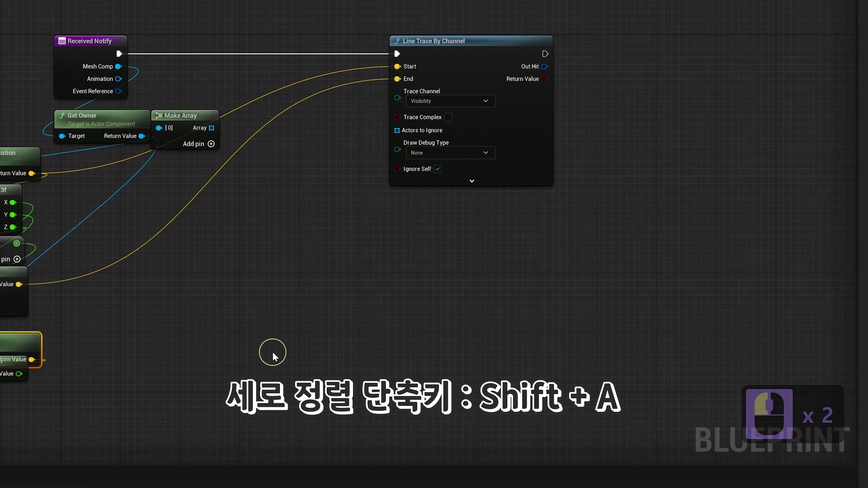
scroll(217, 354, "up", 2)
mouse_move(68, 407)
left_mouse_down()
mouse_move(1, 147)
mouse_move(98, 147)
left_mouse_up()
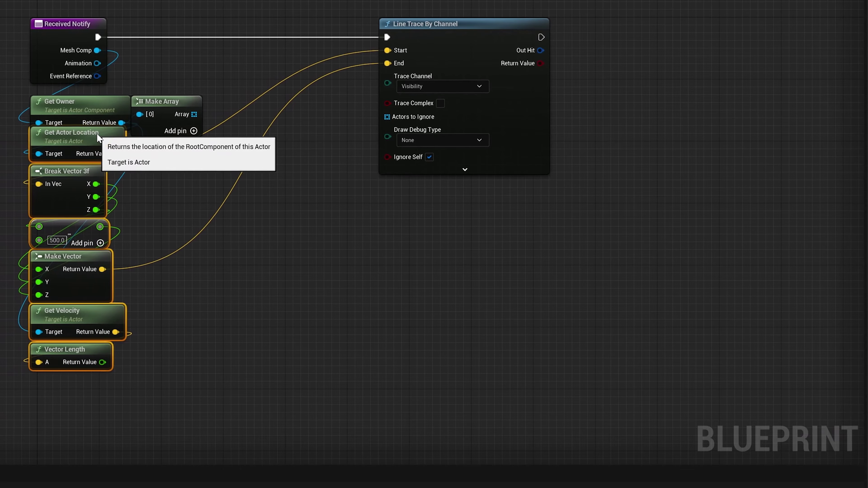
Add a Map Range Clamped node below Vector Length, taking the velocity length as input.
left_click(308, 255)
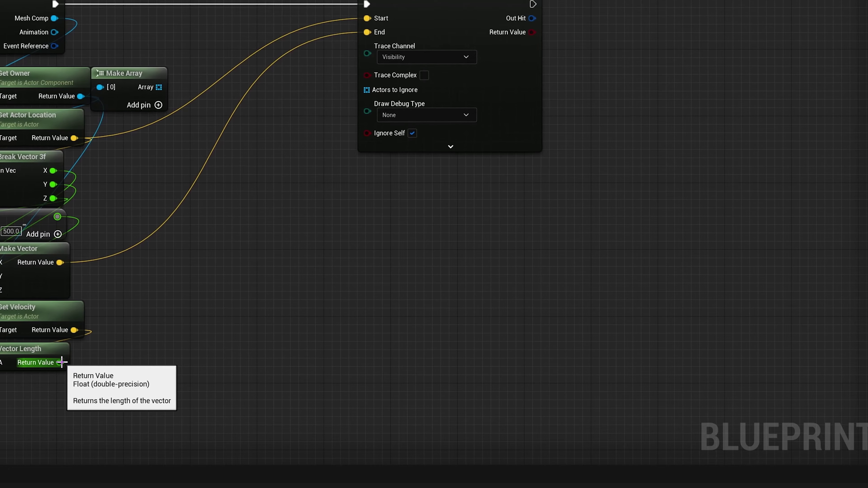
mouse_move(65, 363)
left_mouse_down()
mouse_move(4, 386)
mouse_move(10, 370)
left_mouse_up()
type("m")
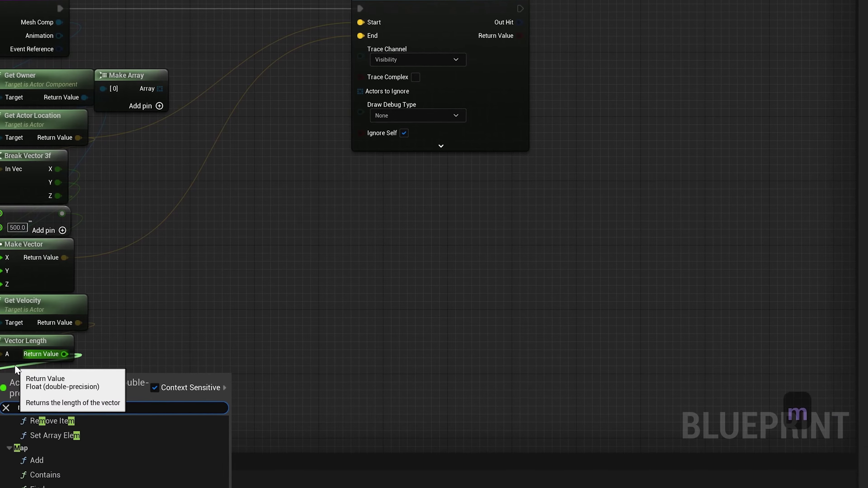
type("ap ran")
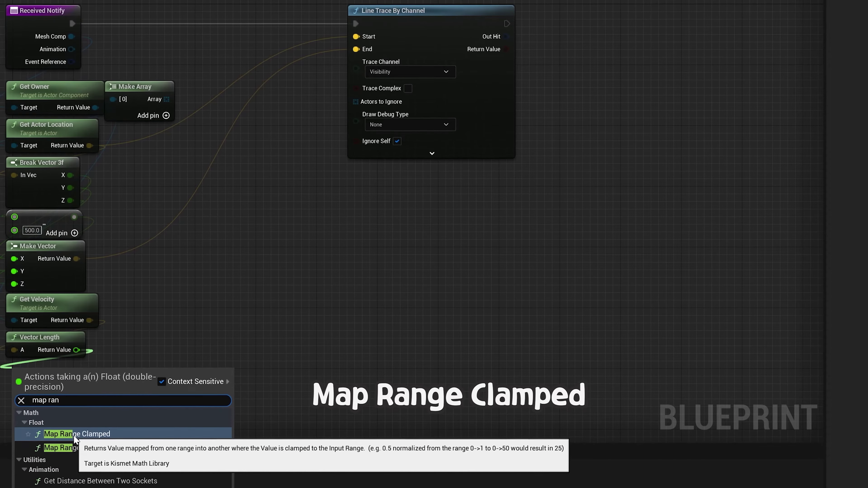
left_click(74, 433)
left_click_drag(89, 376, 84, 368)
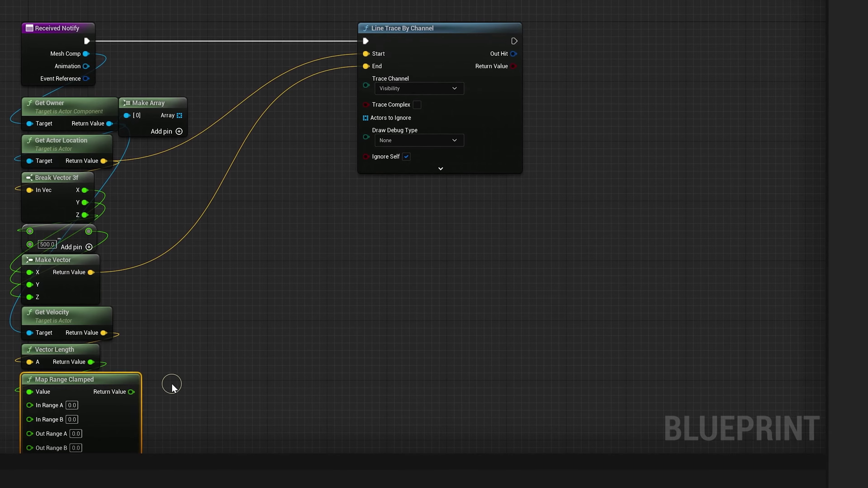
left_click(172, 385)
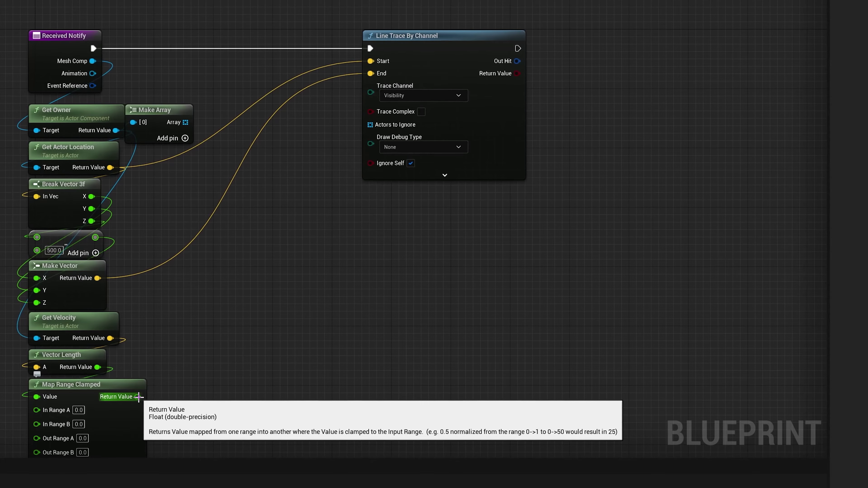
left_click_drag(136, 395, 212, 386)
Add a Multiply node taking the Map Range Clamped result.
type("x")
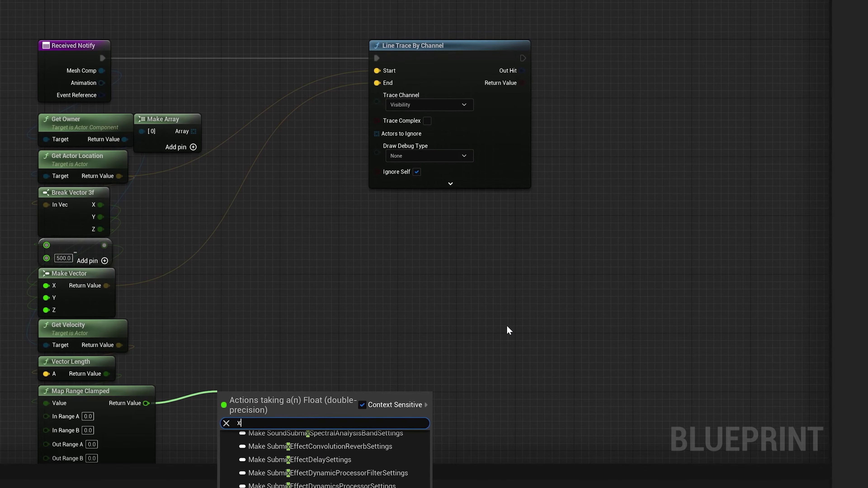
key("BackSpace")
type("*")
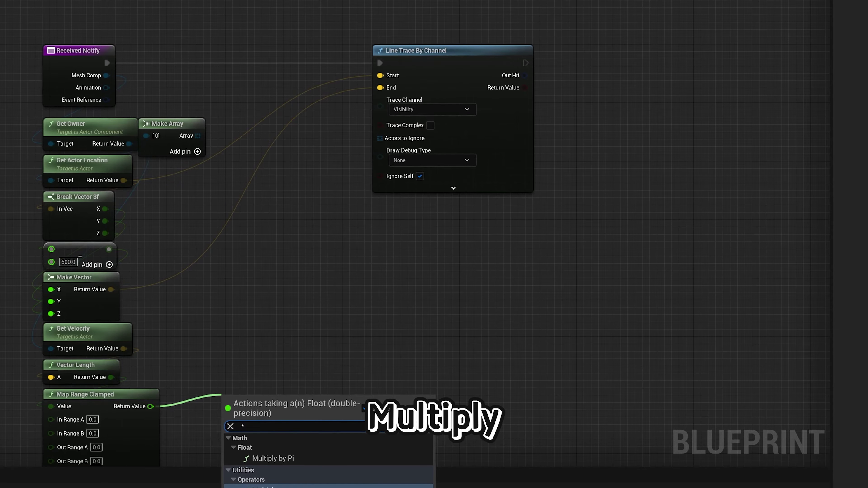
left_click(293, 397)
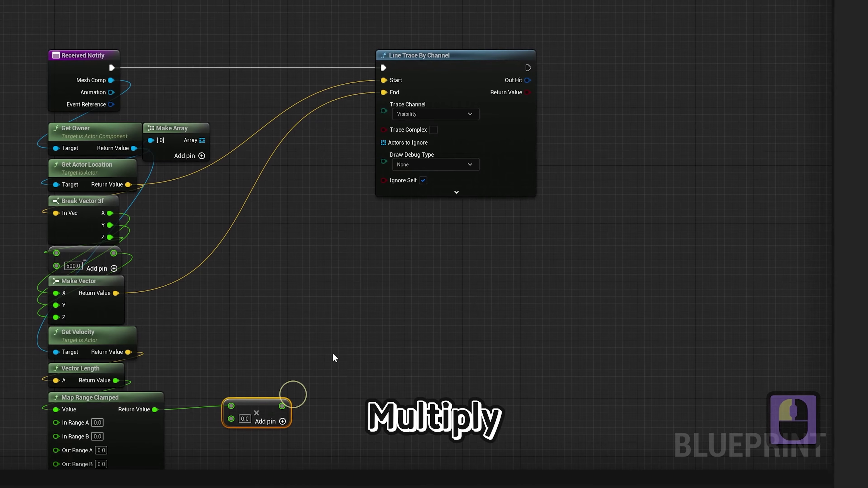
right_click_drag(360, 369, 241, 406)
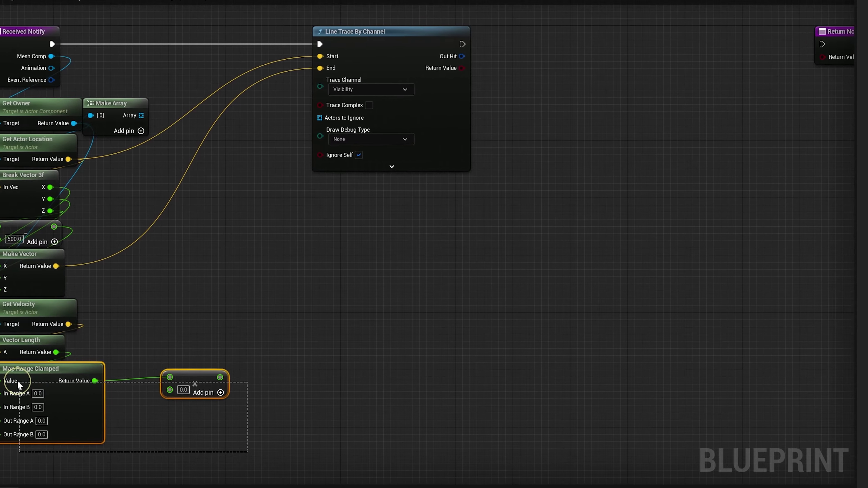
Nudge the Map Range Clamped and Multiply nodes together into position.
left_click_drag(229, 447, 6, 377)
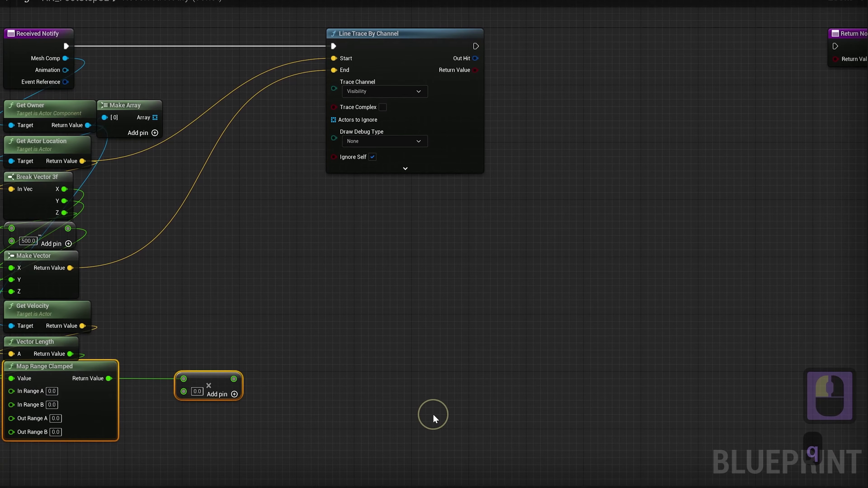
key("Down")
left_click(307, 443)
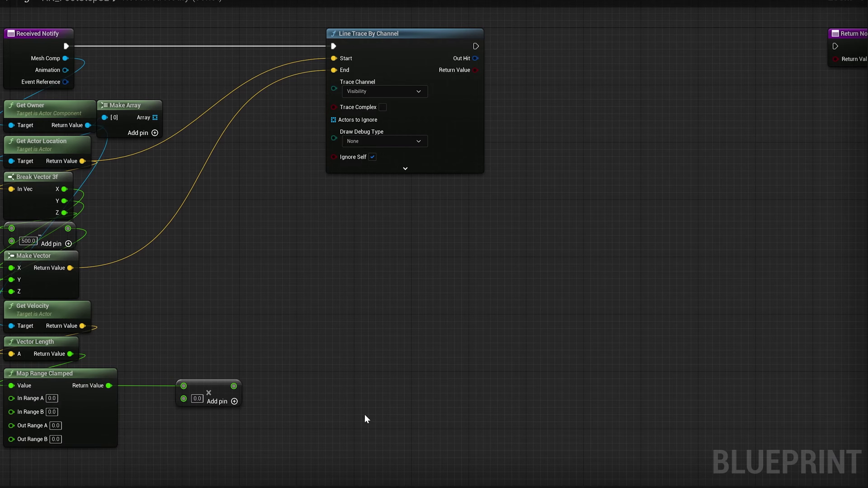
left_click_drag(5, 364, 249, 444)
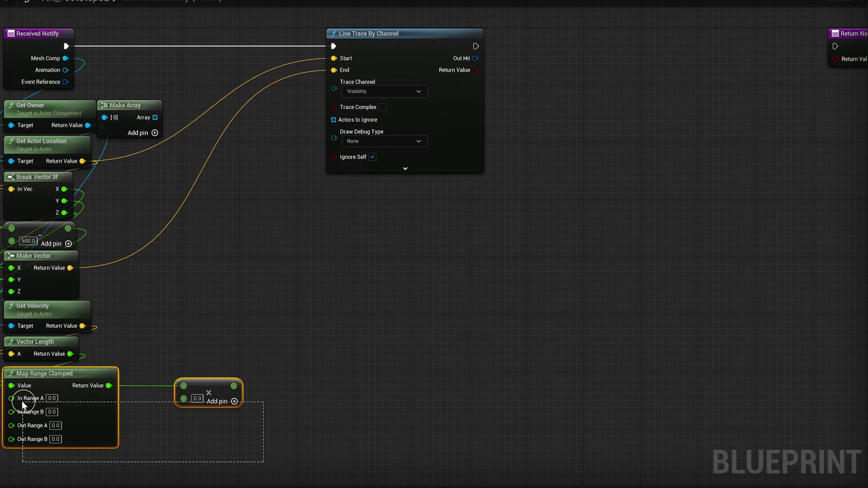
key("Up")
left_click(481, 351)
left_click(394, 347)
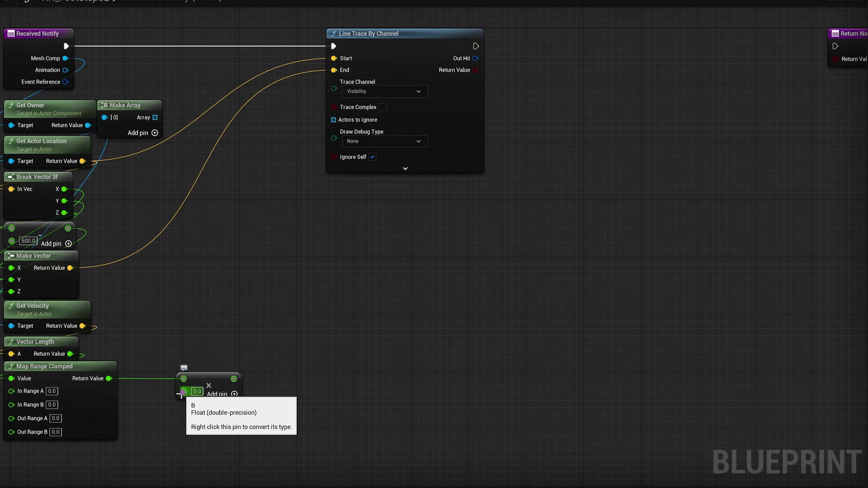
Promote Multiply's B input to an instance-editable variable StepSoundM.
right_click(183, 393)
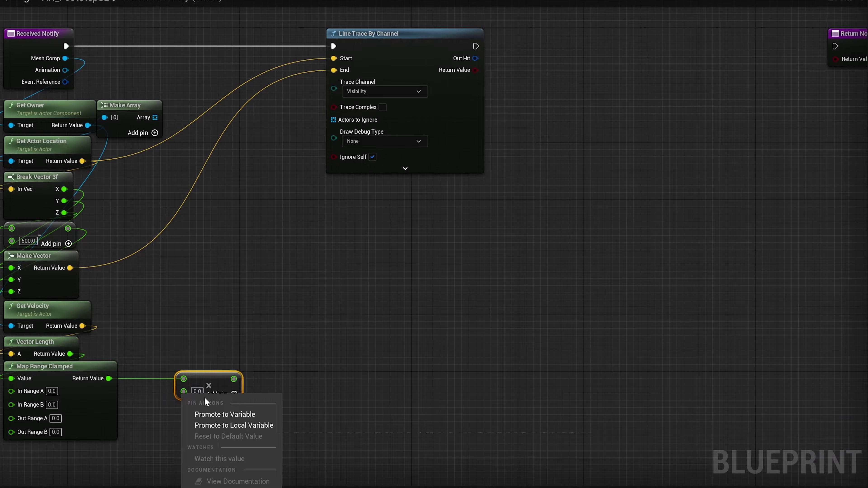
left_click(218, 414)
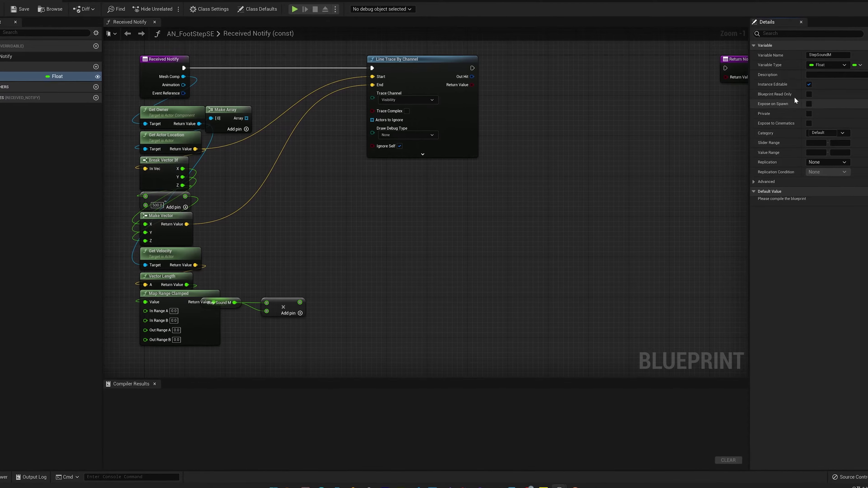
left_click(815, 80)
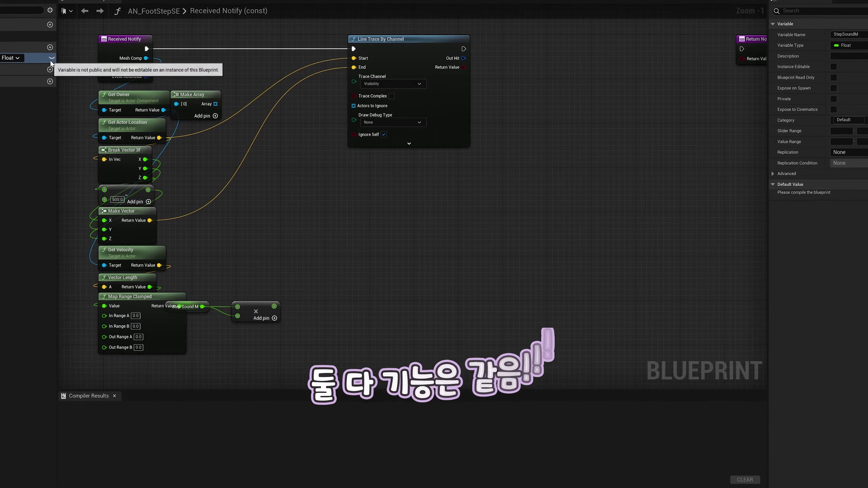
left_click(40, 55)
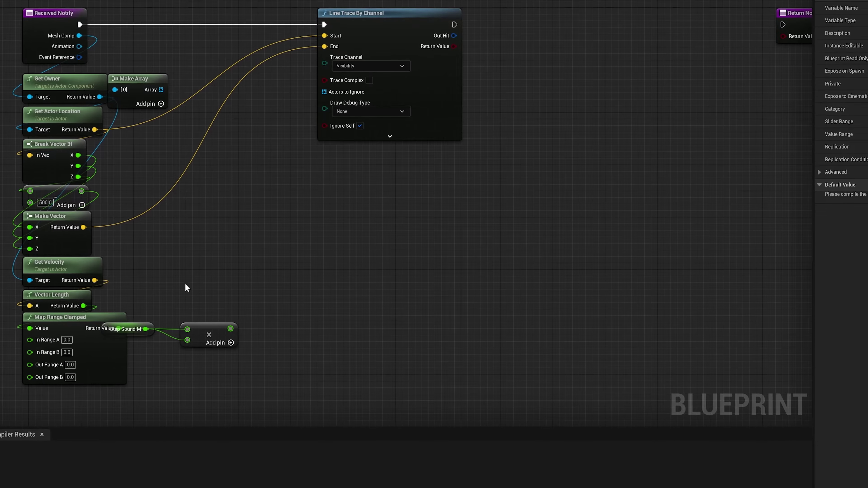
Tuck the StepSoundM getter and Multiply node beside Map Range Clamped.
left_click_drag(141, 337, 227, 367)
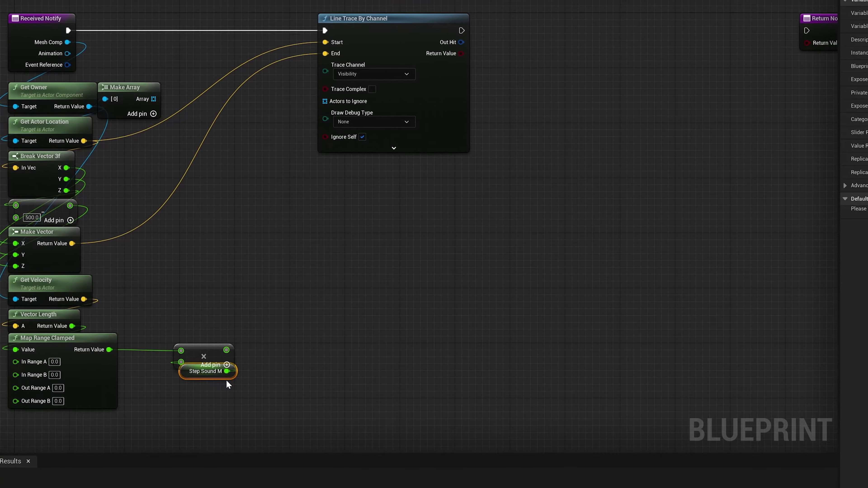
left_click(210, 365, "ctrl")
left_click_drag(219, 371, 179, 378)
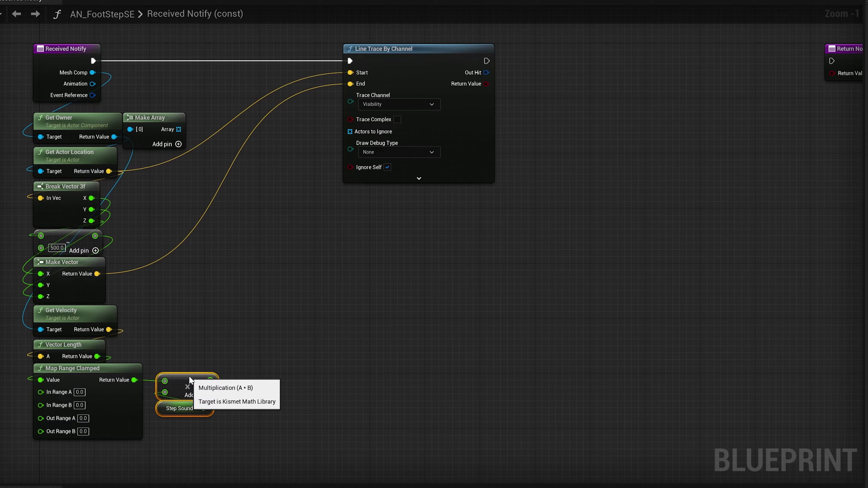
left_click_drag(189, 376, 176, 369)
left_click(260, 349)
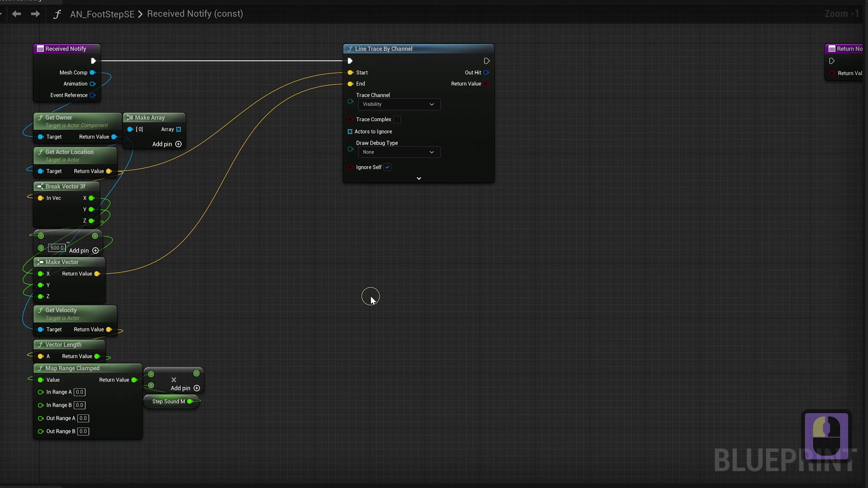
right_click_drag(303, 300, 262, 327)
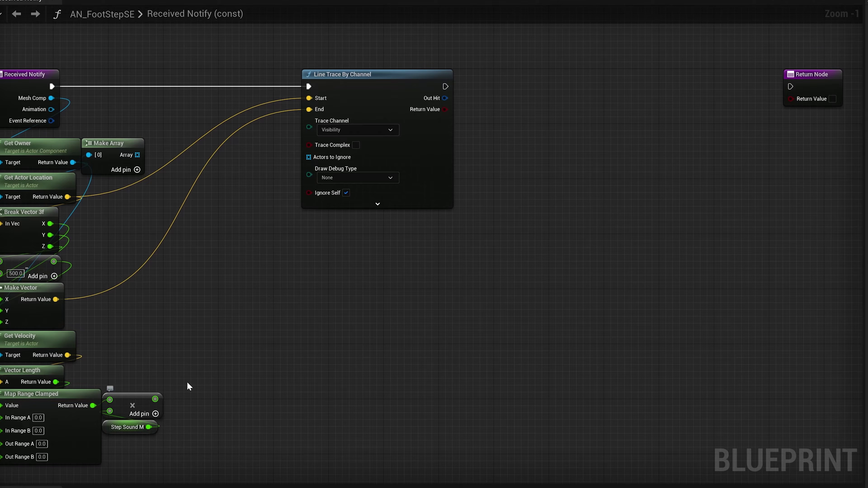
right_click_drag(205, 376, 150, 441)
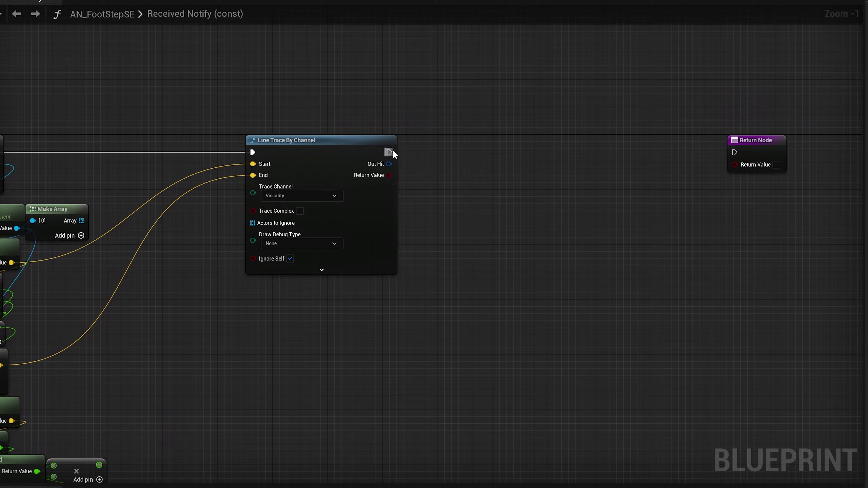
Add a Branch on Line Trace By Channel's execution output, straightened and placed beside it.
left_click_drag(388, 153, 419, 155)
type("if")
key("Return")
key("q")
left_click_drag(441, 150, 428, 147)
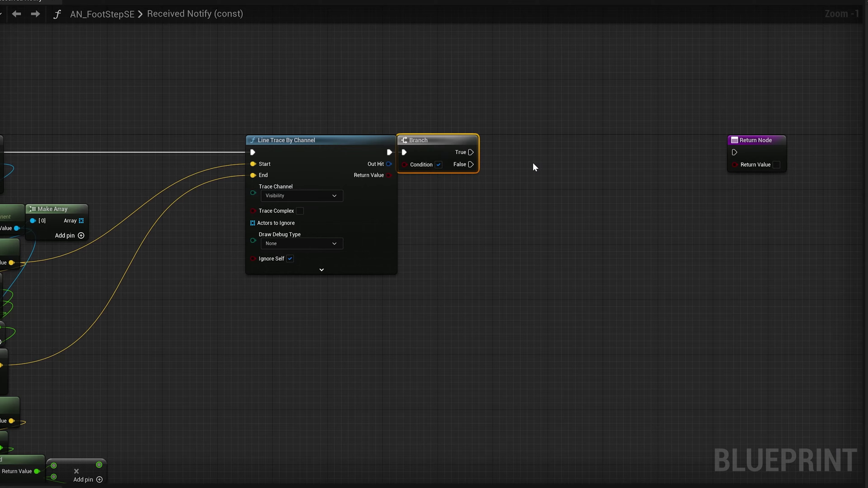
left_click(532, 161)
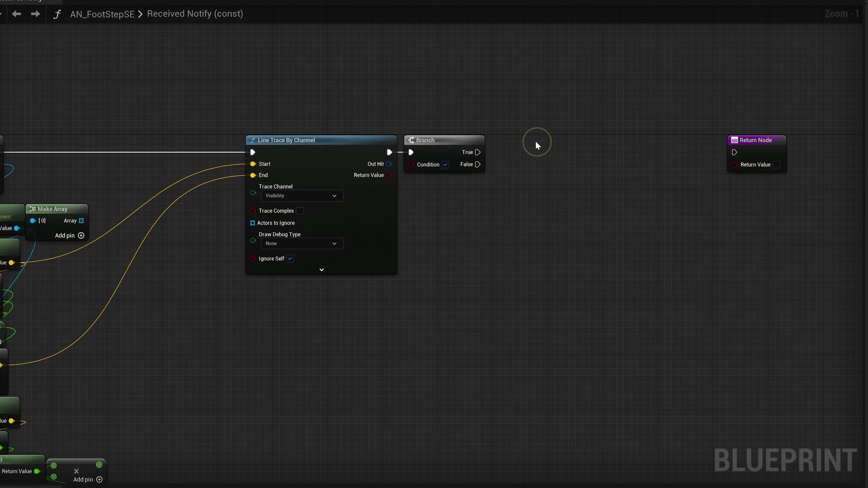
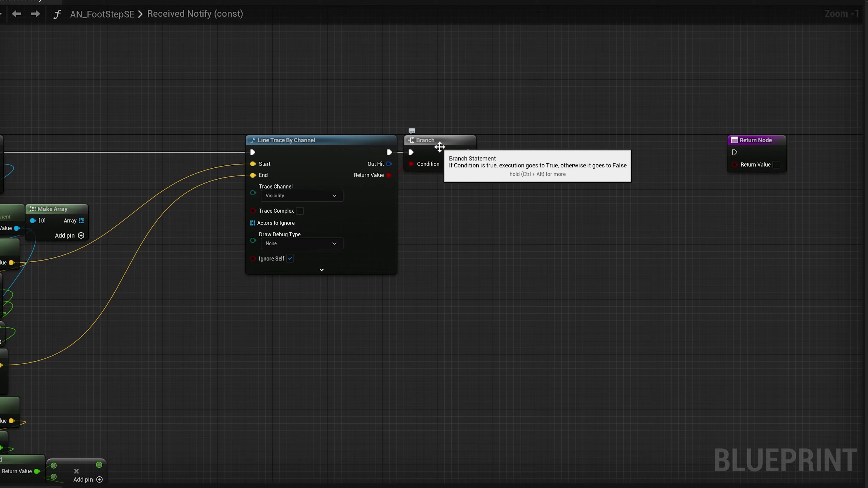
Wire Make Array's Array output into Line Trace By Channel's Actors to Ignore pin.
left_click(440, 142)
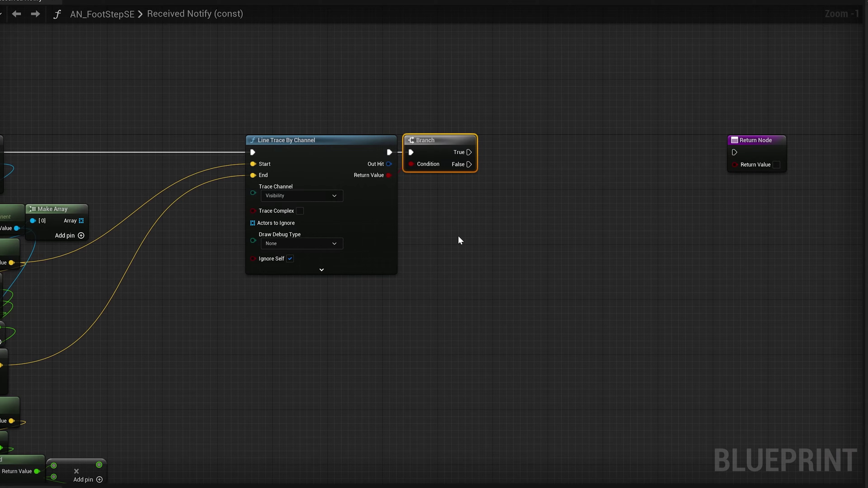
right_click_drag(459, 240, 603, 223)
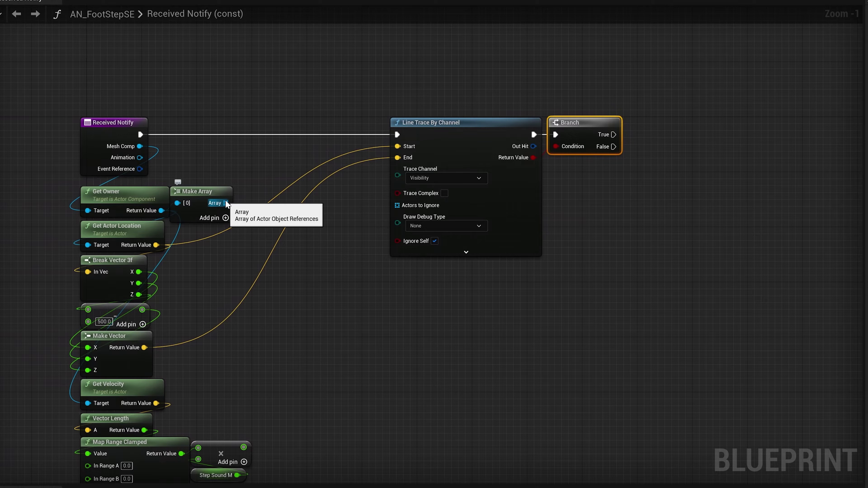
left_click_drag(226, 203, 226, 204)
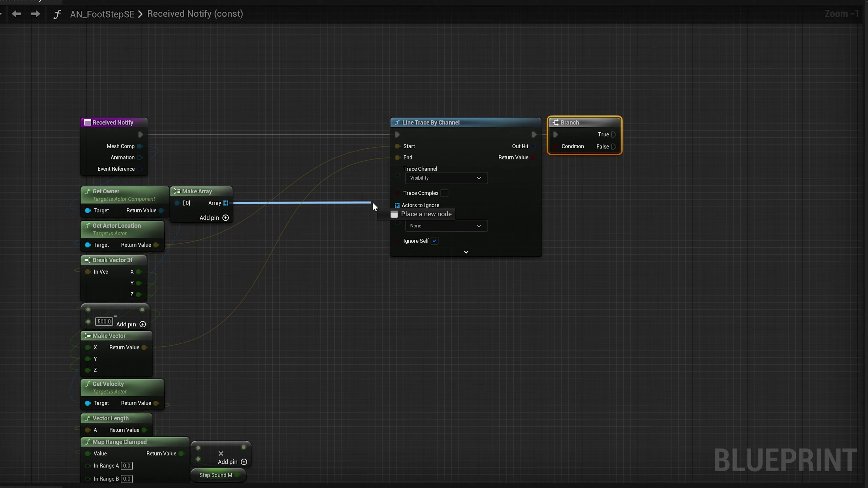
left_click_drag(398, 205, 398, 205)
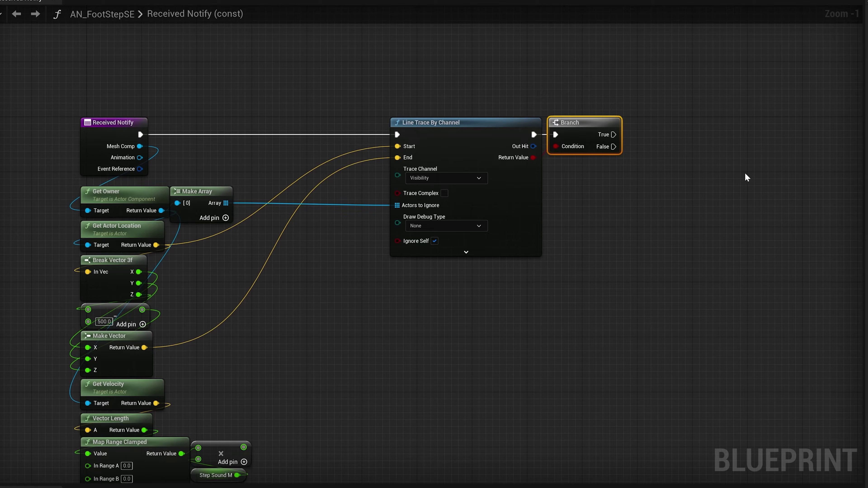
mouse_move(741, 163)
right_mouse_down()
mouse_move(560, 249)
mouse_move(494, 291)
right_mouse_up()
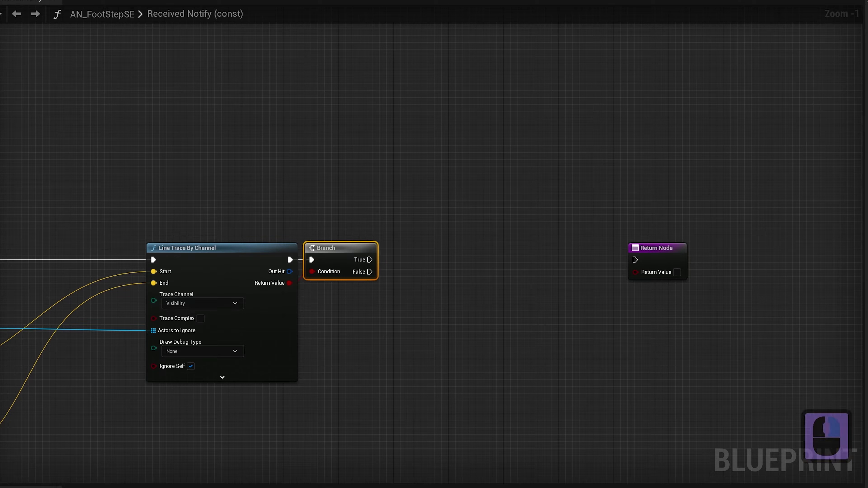
Add a Spawn Sound Attached node off Branch True, aligned with the Branch and expanded.
left_click(409, 217)
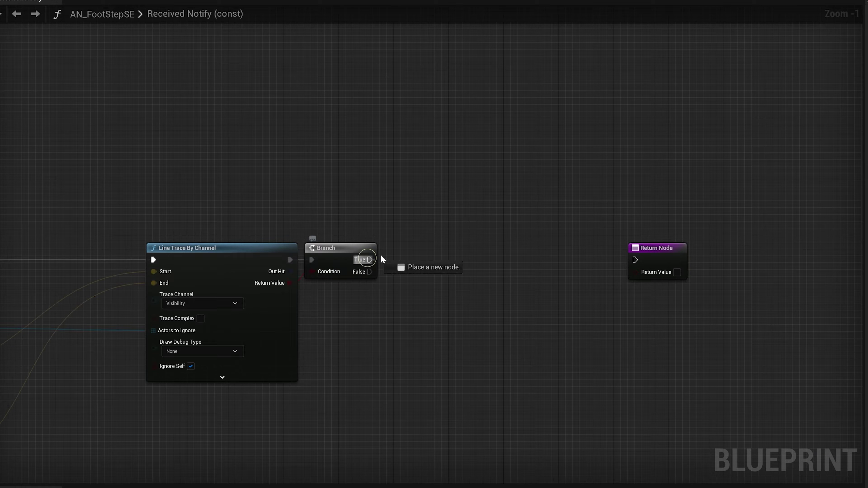
left_click_drag(369, 257, 396, 247)
type("spa")
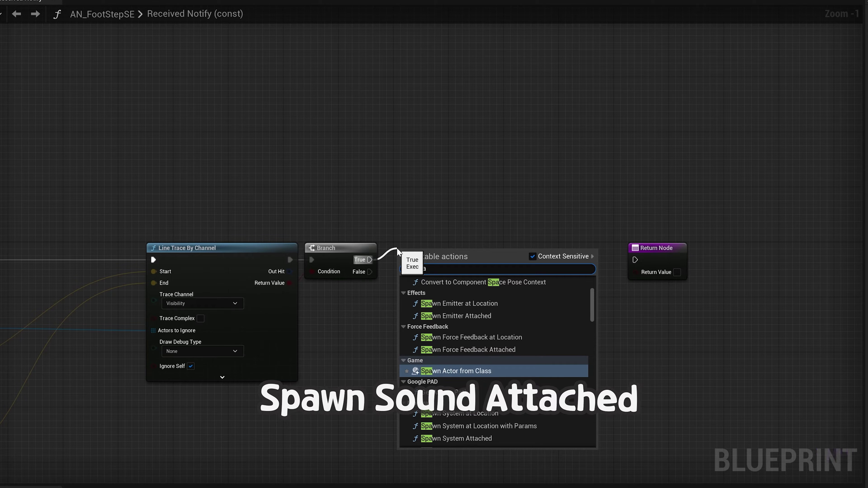
type("wn sound at")
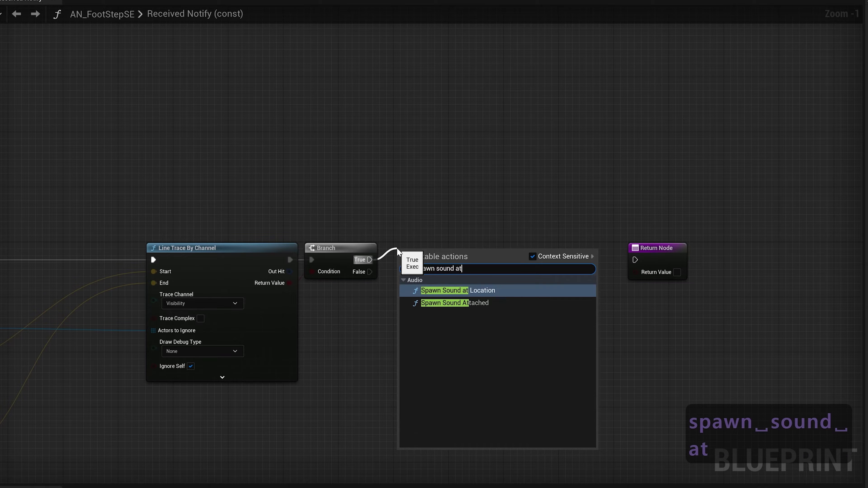
type("t")
key("Return")
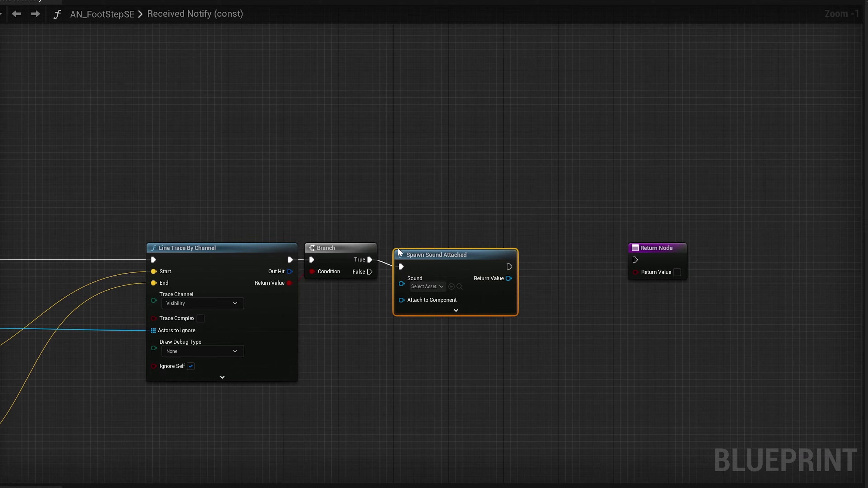
left_click_drag(416, 248, 402, 244)
left_click(435, 239)
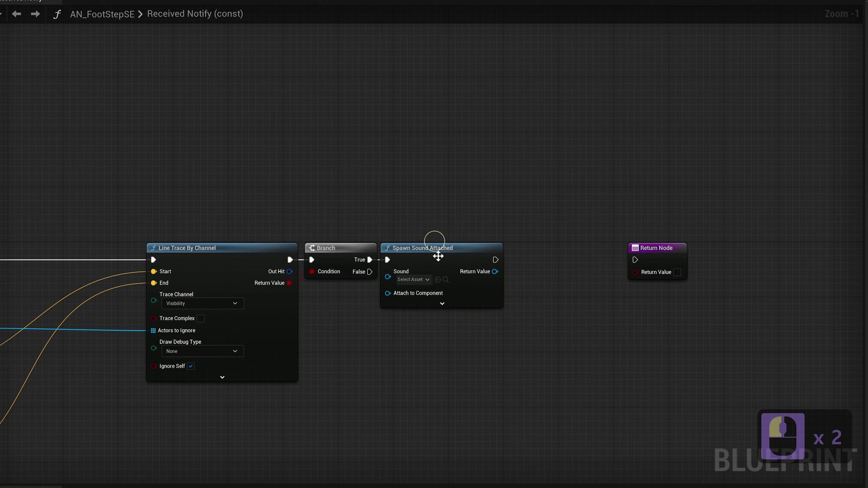
left_click(442, 303)
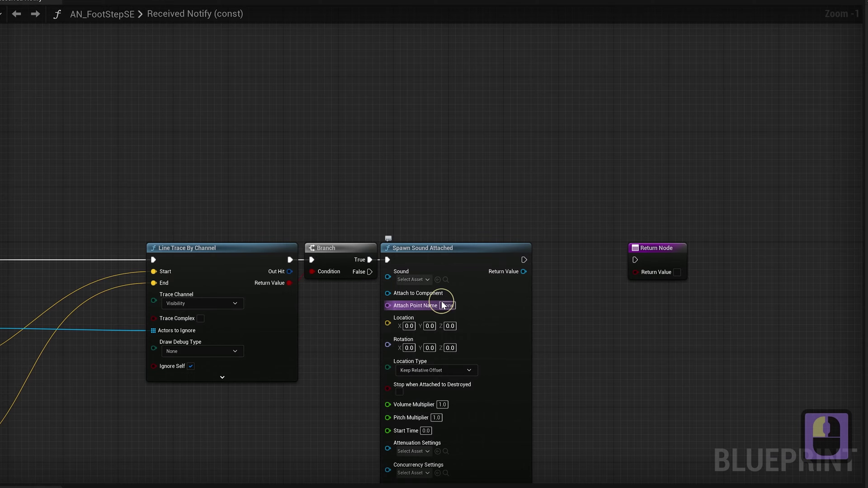
right_click_drag(585, 335, 611, 292)
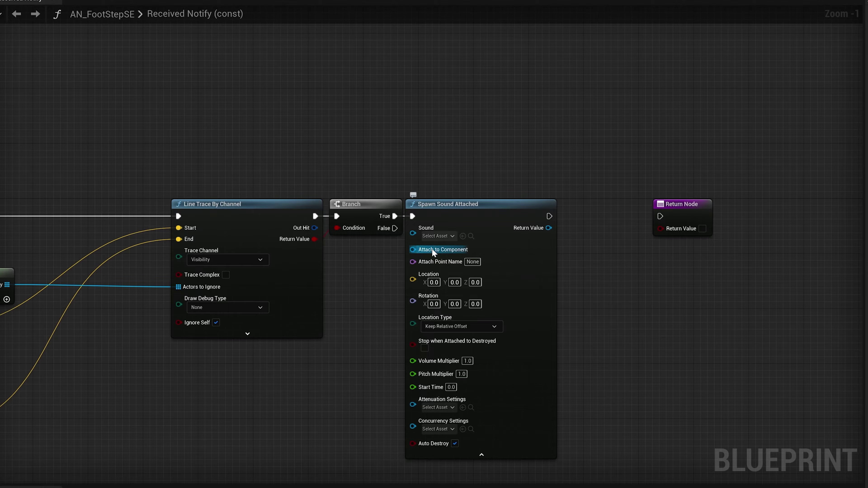
Feed a Get Mesh Comp getter into Attach to Component, positioned above Spawn Sound Attached.
left_click_drag(433, 251, 378, 268)
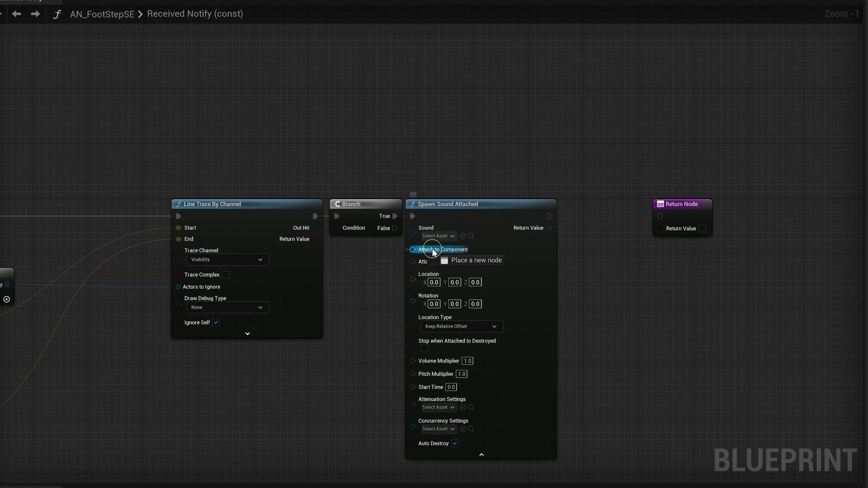
type("mash")
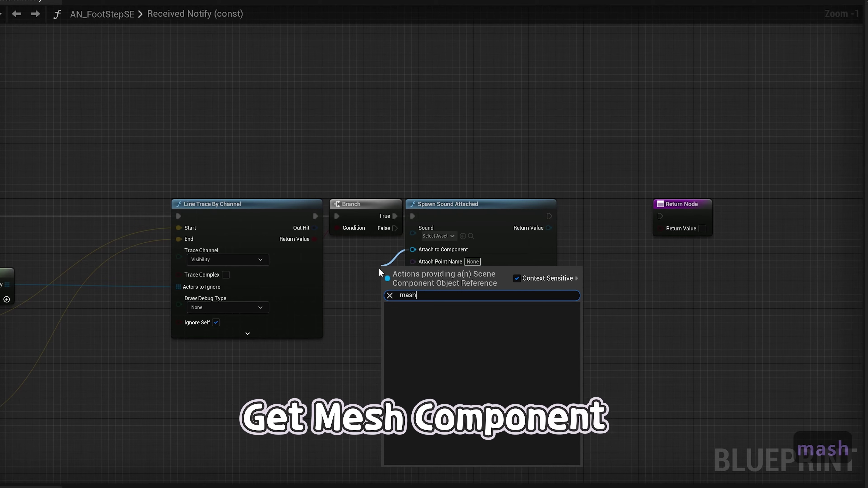
key("BackSpace")
key("BackSpace")
key("BackSpace")
key("BackSpace")
type("me")
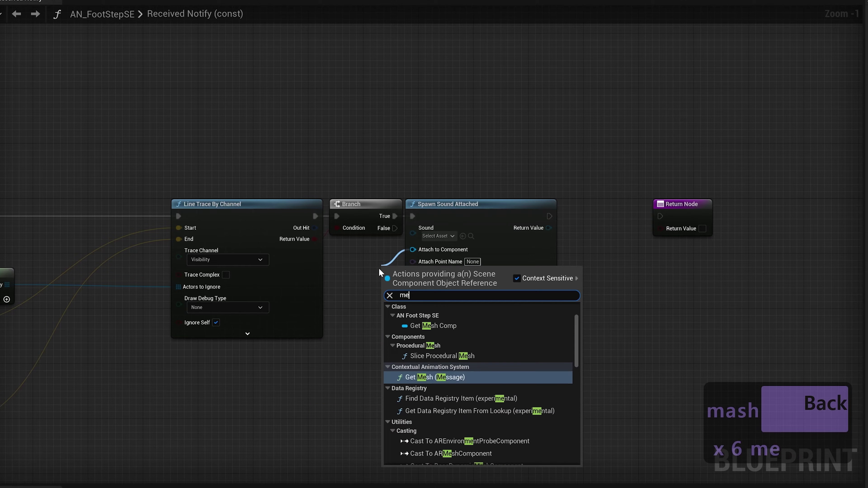
type("sh com")
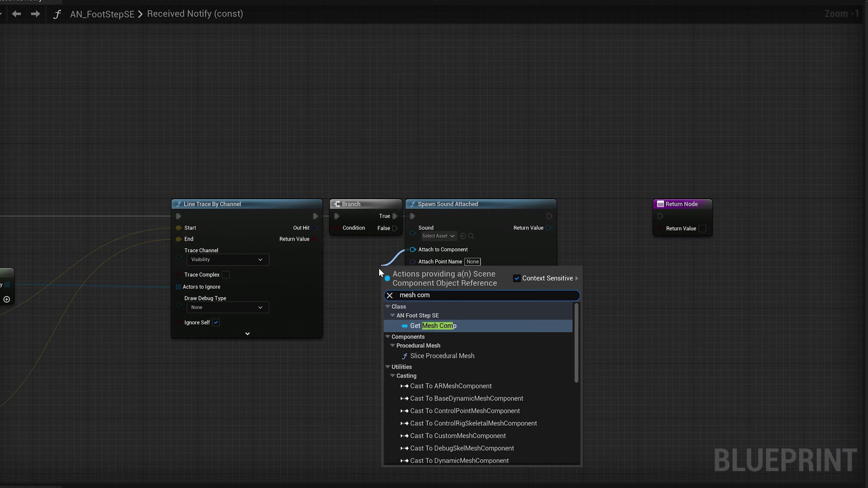
left_click(455, 325)
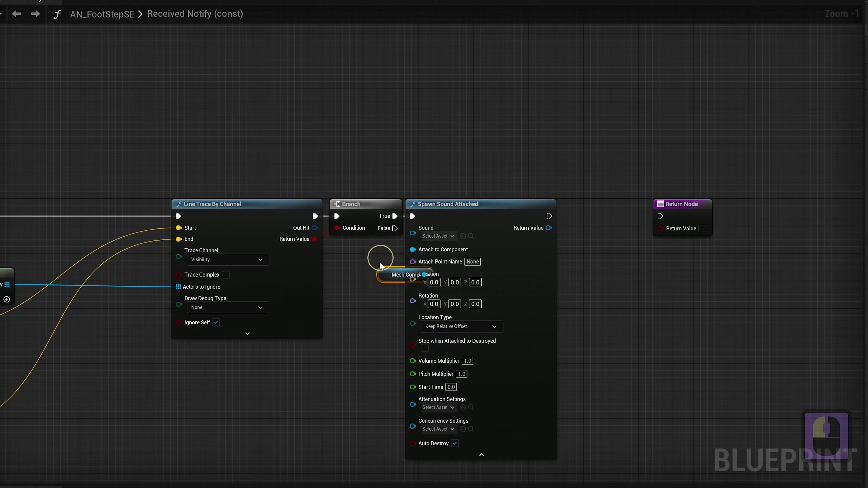
left_click_drag(381, 274, 412, 190)
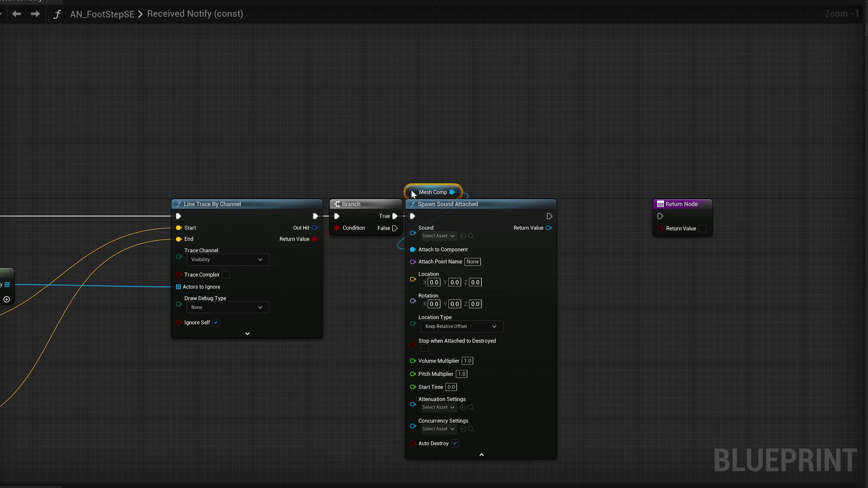
left_click(365, 215)
right_click_drag(364, 271, 354, 249)
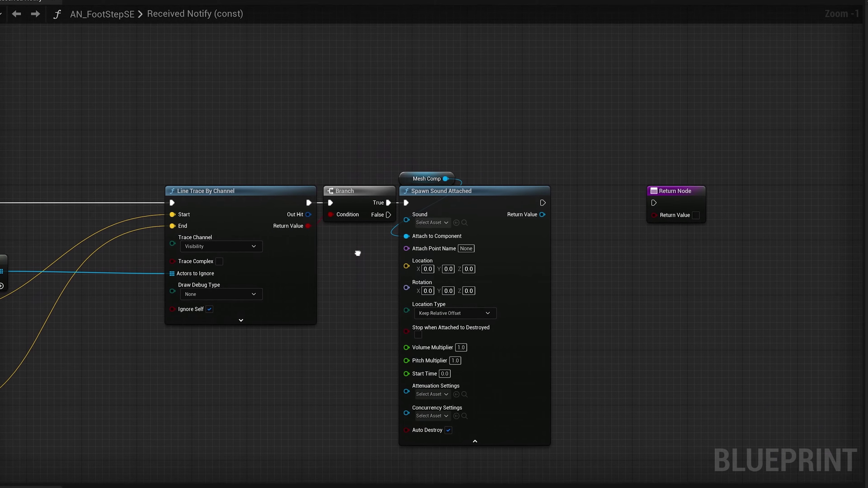
right_click_drag(353, 250, 355, 249)
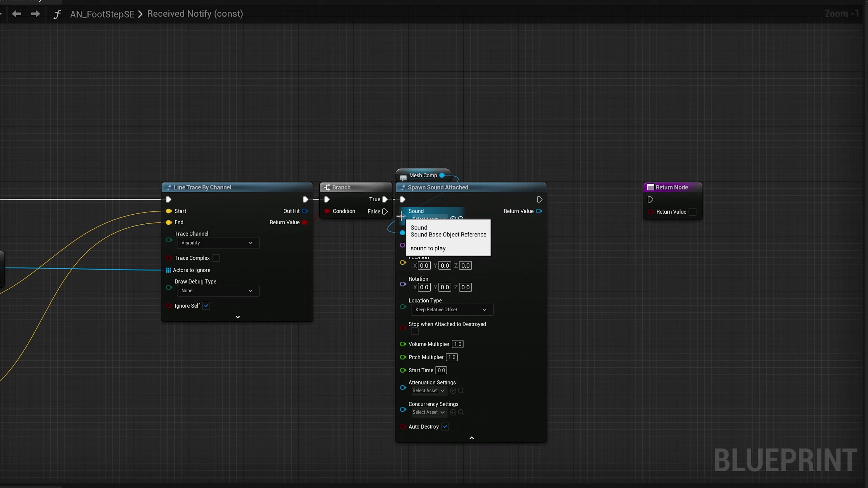
Attach a Select node to Spawn Sound Attached's Sound pin and frame the node chain.
right_click_drag(402, 215, 355, 186)
mouse_move(355, 187)
left_mouse_down()
mouse_move(410, 421)
mouse_move(398, 426)
left_mouse_up()
type("select")
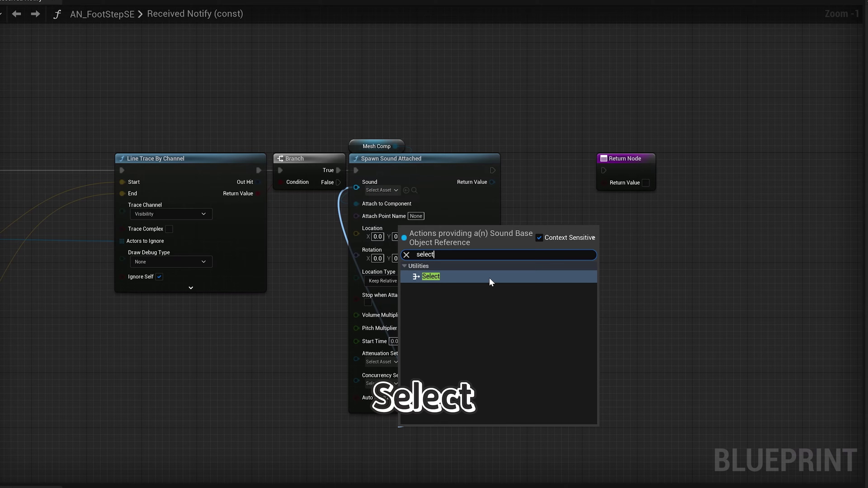
left_click(436, 279)
mouse_move(583, 284)
right_mouse_down()
mouse_move(590, 222)
mouse_move(534, 311)
right_mouse_up()
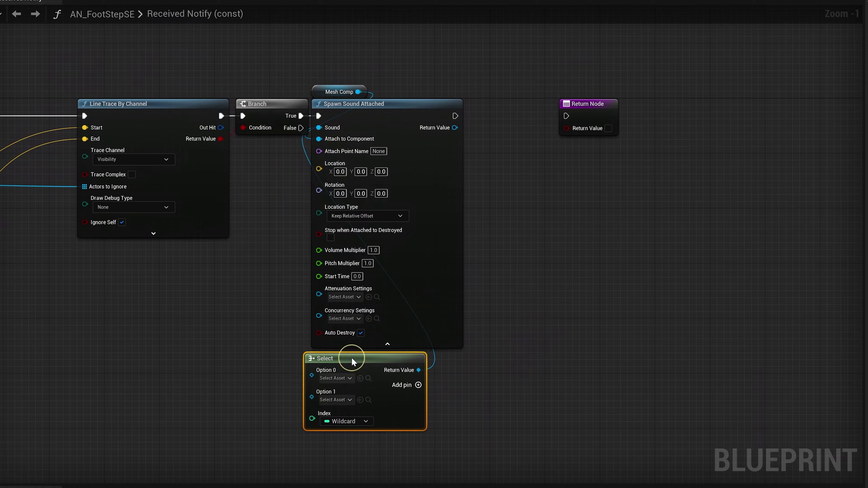
scroll(522, 324, "down", 1)
mouse_move(548, 316)
right_mouse_down()
mouse_move(611, 303)
mouse_move(574, 273)
right_mouse_up()
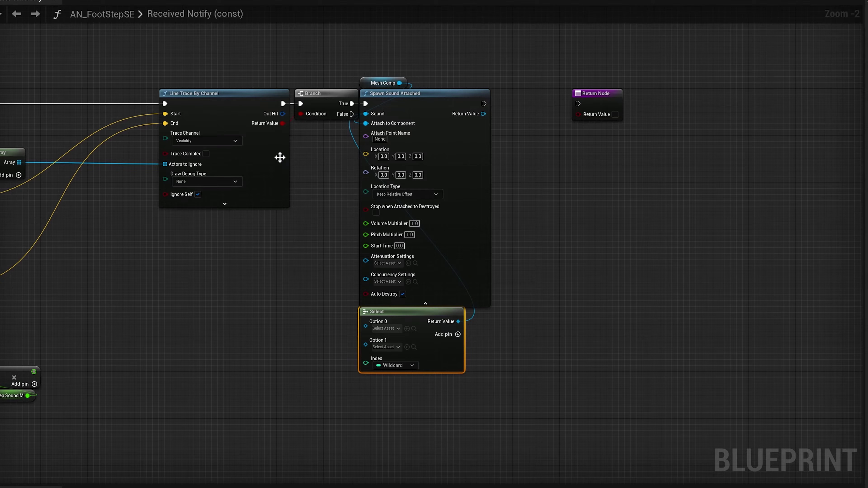
Add a Get Surface Type node wired from the line trace's Out Hit.
left_click_drag(281, 114, 283, 117)
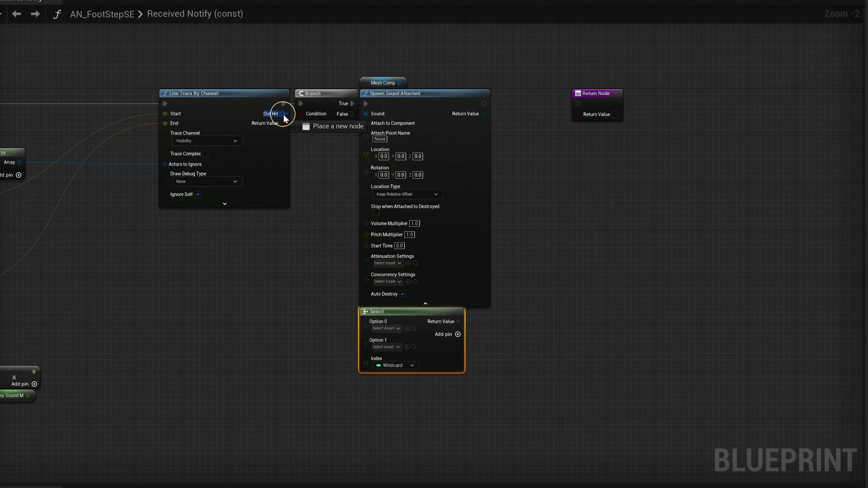
mouse_move(308, 160)
left_mouse_down()
mouse_move(314, 172)
mouse_move(301, 172)
left_mouse_up()
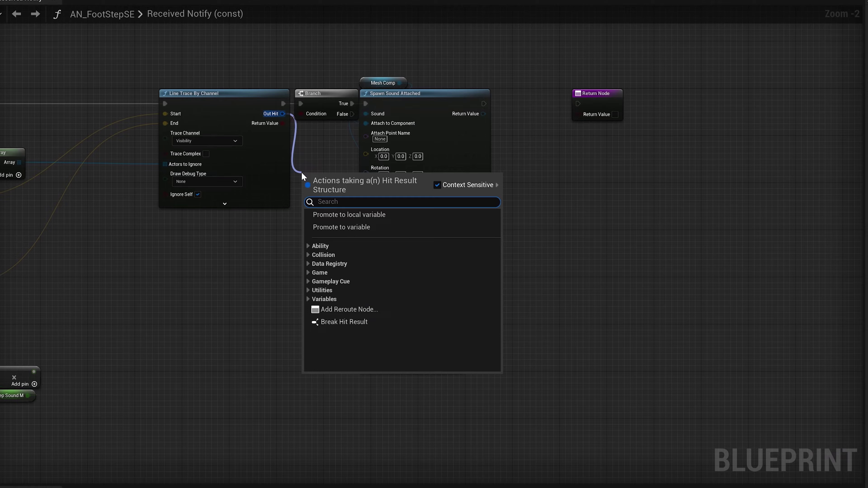
type("get surface")
key("Return")
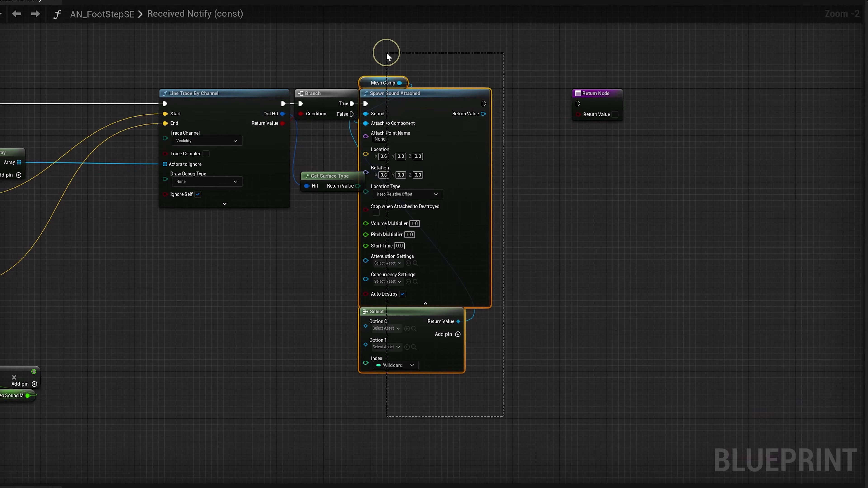
Shift the sound-spawning nodes right and plug Get Surface Type into Select's Index.
left_click_drag(479, 388, 386, 52)
key("Right")
key("Right")
left_click(330, 240)
left_click(329, 176)
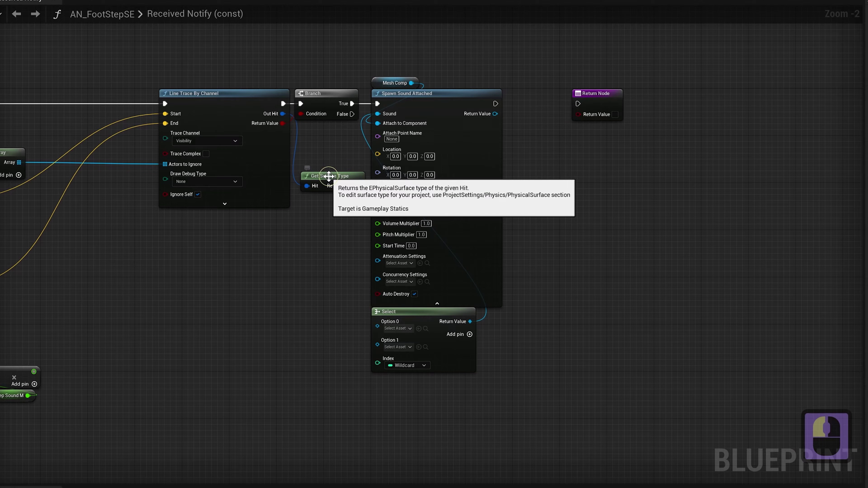
right_click_drag(310, 245, 293, 240)
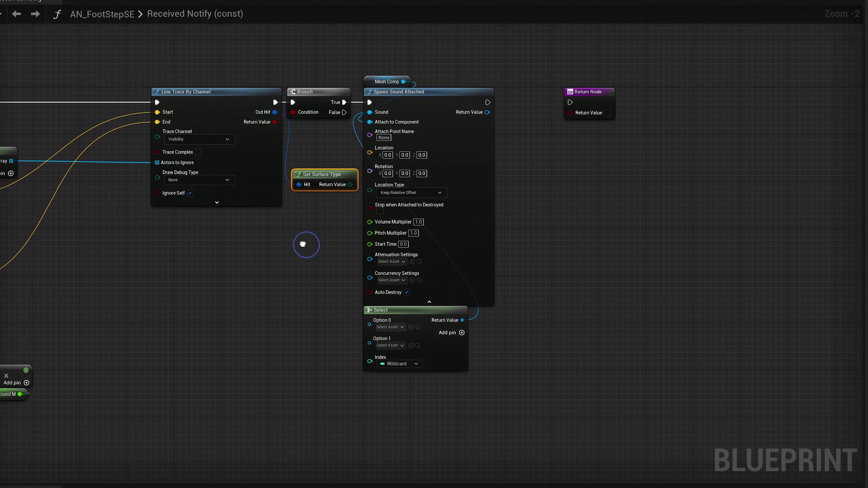
left_click_drag(339, 181, 360, 362)
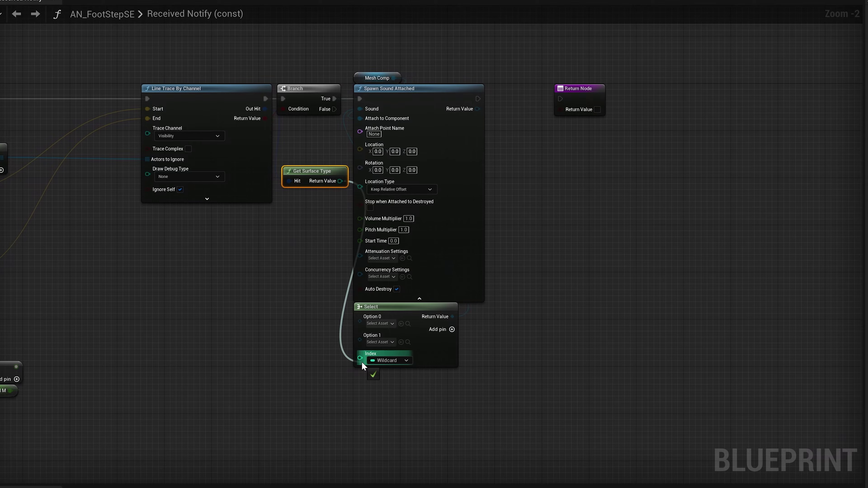
left_click_drag(361, 361, 362, 361)
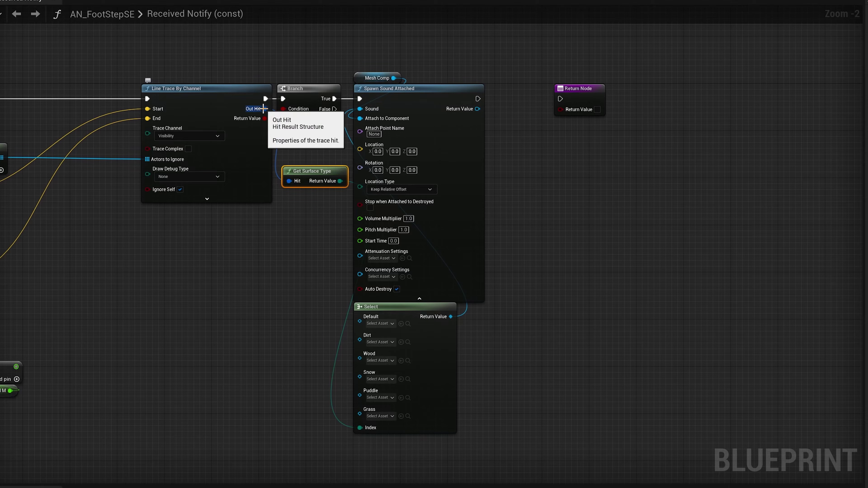
Create a Break Hit Result from Out Hit, place it under Get Surface Type and expand it.
left_click_drag(263, 108, 293, 204)
type("breat")
key("BackSpace")
type("k")
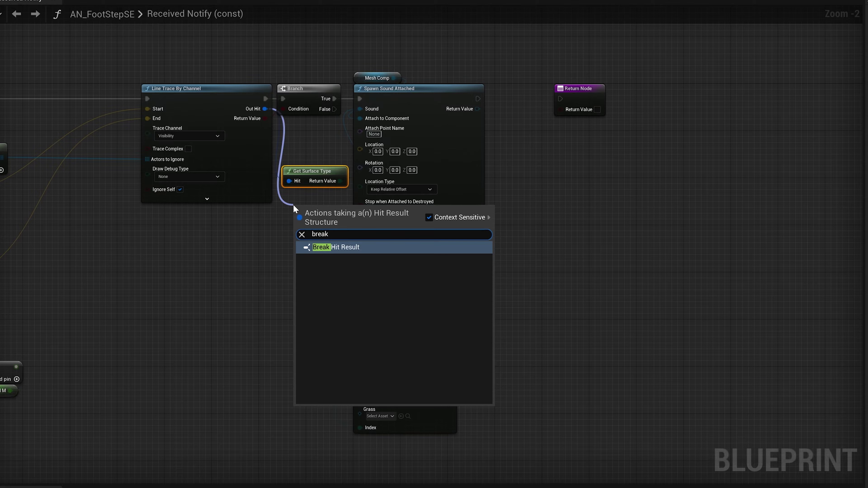
key("Return")
left_click(309, 209)
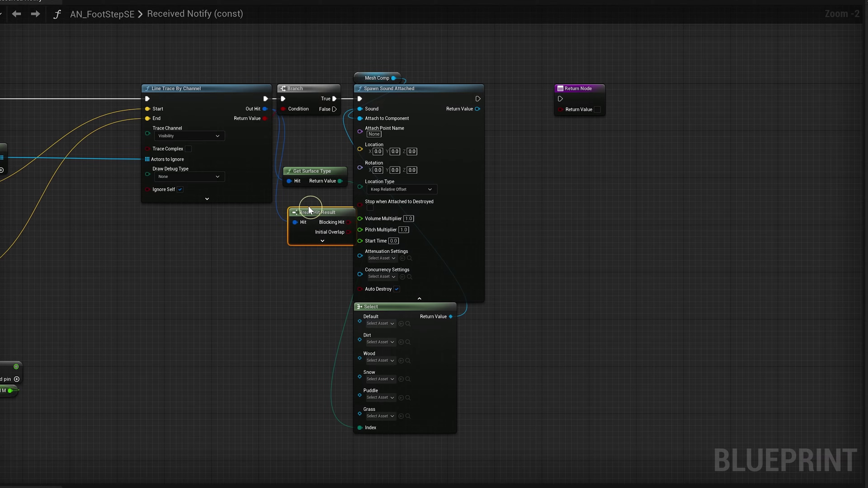
left_click_drag(309, 210, 303, 192)
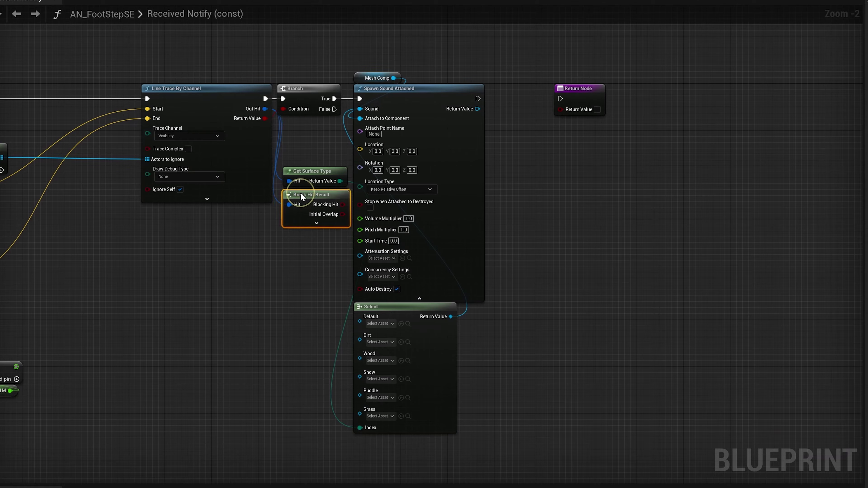
left_click(316, 224)
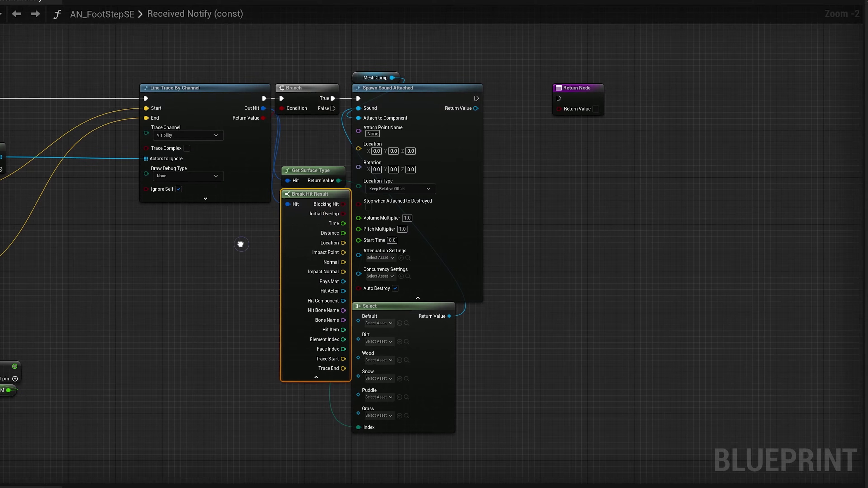
right_click_drag(242, 246, 180, 229)
left_click(424, 261)
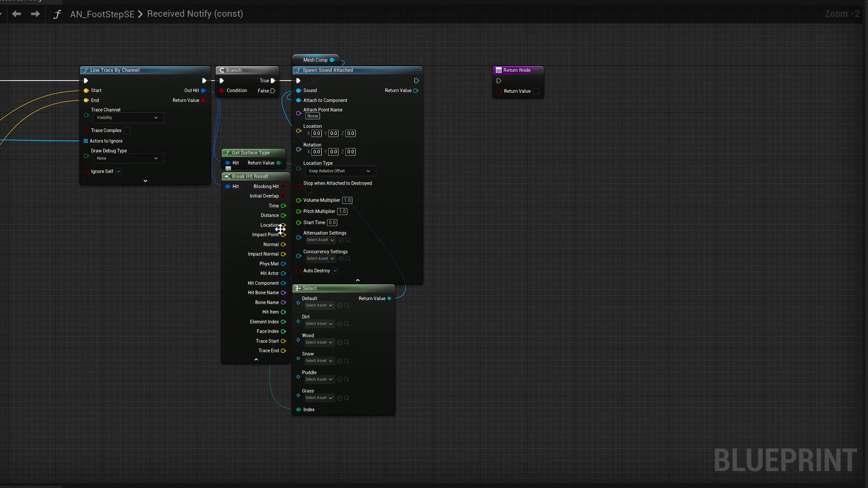
Add a Report Noise Event node driven by Break Hit Result's Location.
left_click_drag(281, 225, 431, 89)
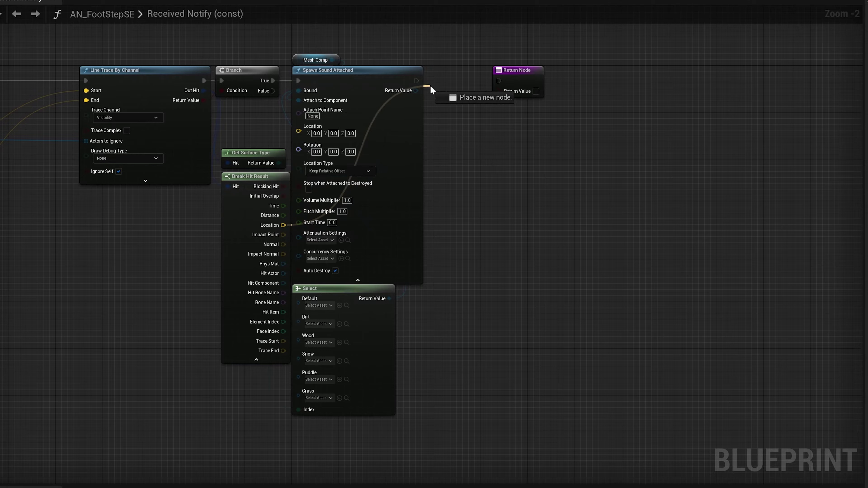
type("report")
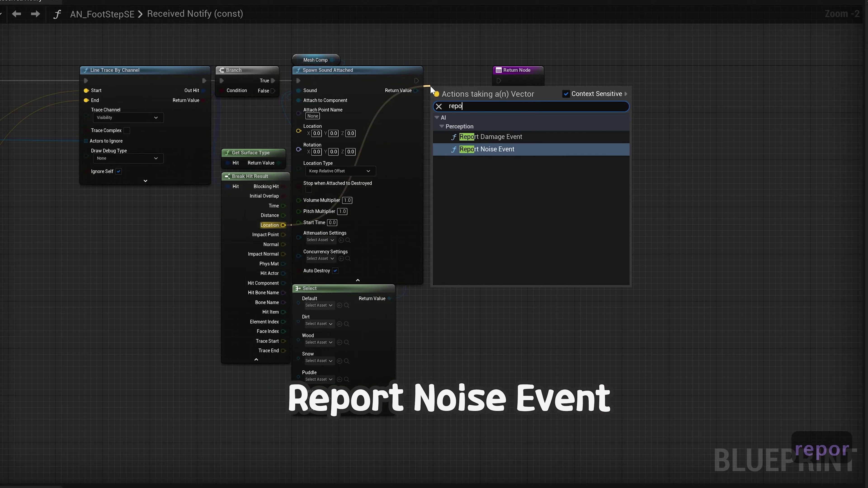
key("Return")
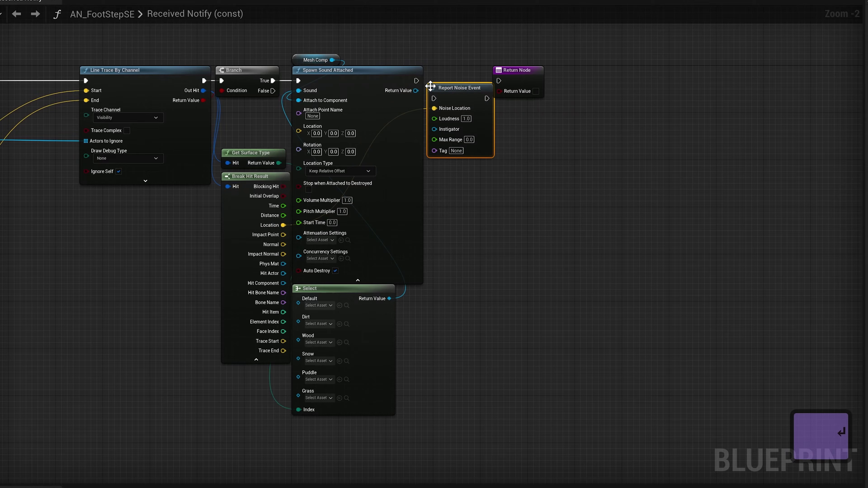
Move the Return Node right and run Report Noise Event after Spawn Sound Attached.
left_click_drag(530, 74, 754, 74)
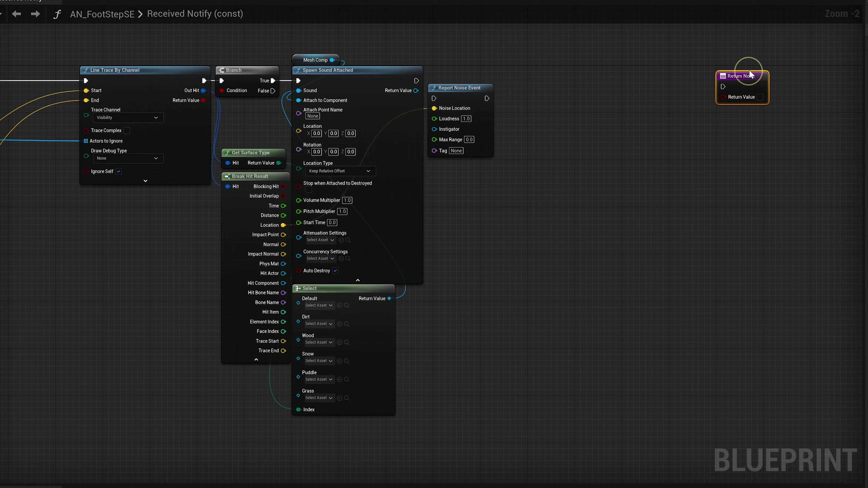
left_click_drag(463, 87, 485, 69)
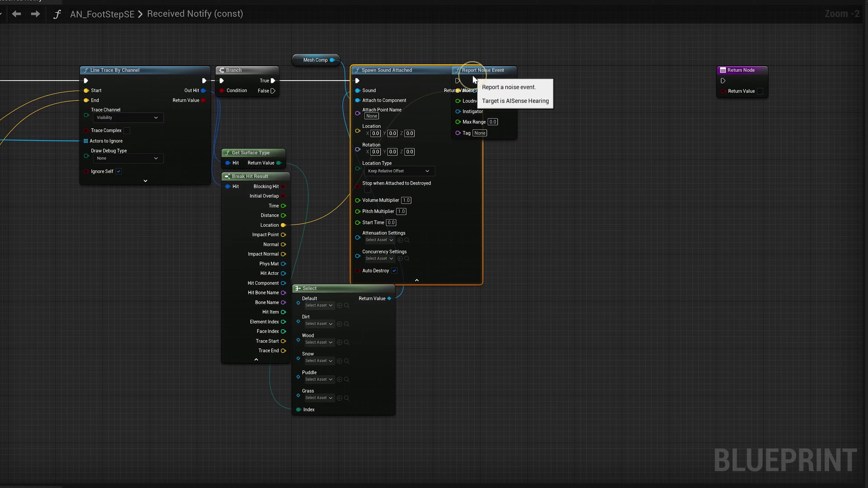
left_click_drag(412, 79, 471, 76)
key("ctrl+z")
left_click_drag(416, 81, 458, 81)
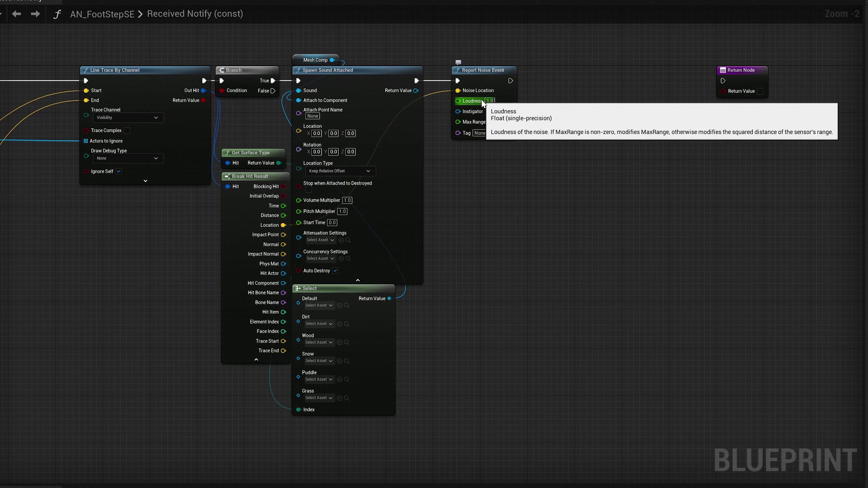
right_click_drag(67, 305, 275, 301)
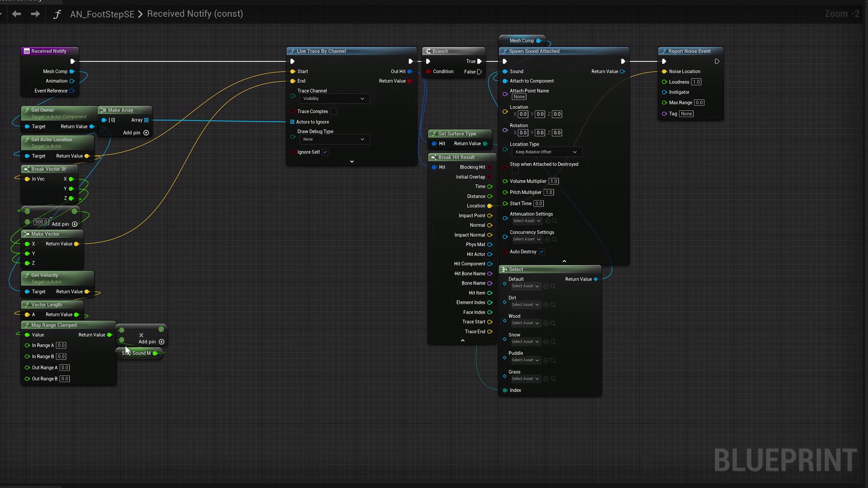
Plug Step Sound M into Report Noise Event's Loudness and set its Tag to 'Detected'.
right_click_drag(622, 181, 449, 229)
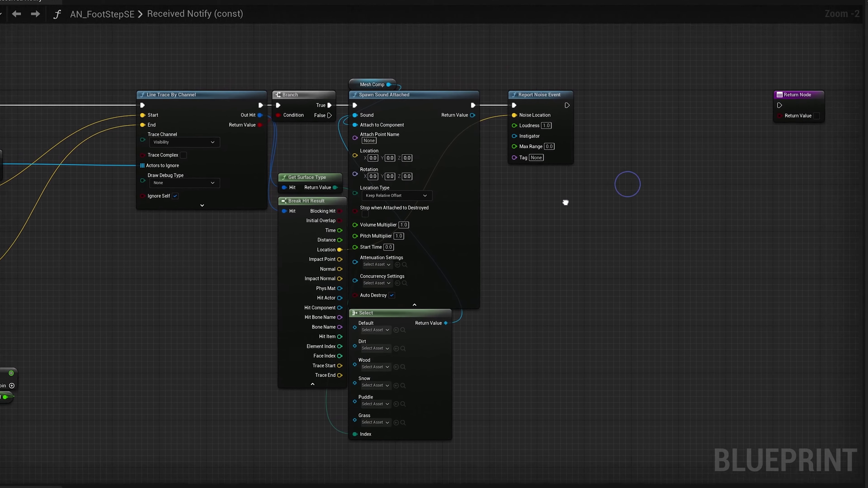
mouse_move(10, 90)
left_mouse_down()
mouse_move(494, 130)
mouse_move(530, 177)
left_mouse_up()
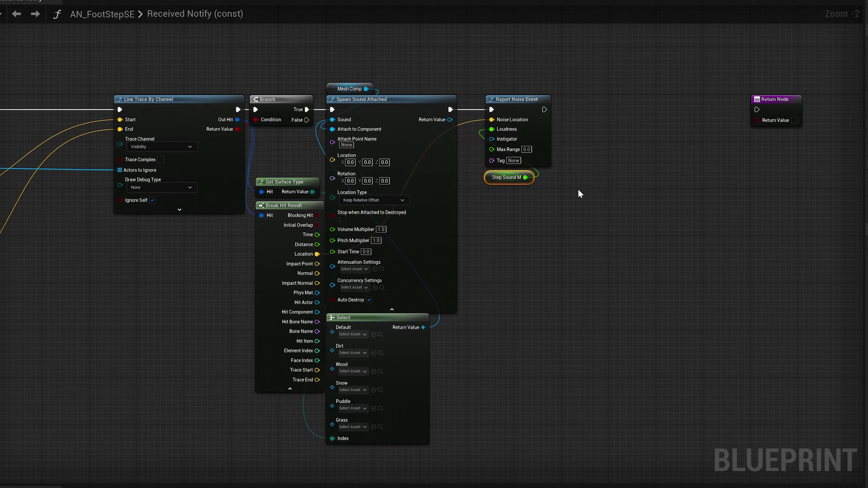
left_click(570, 191)
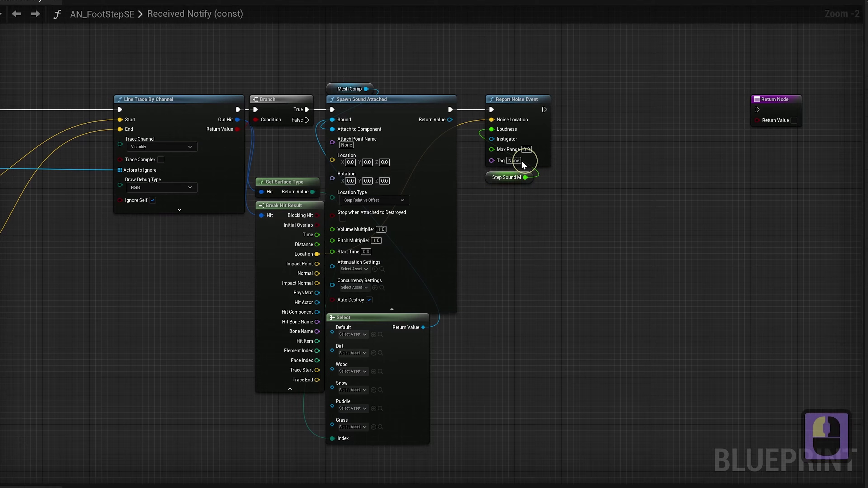
left_click(589, 159)
type("De")
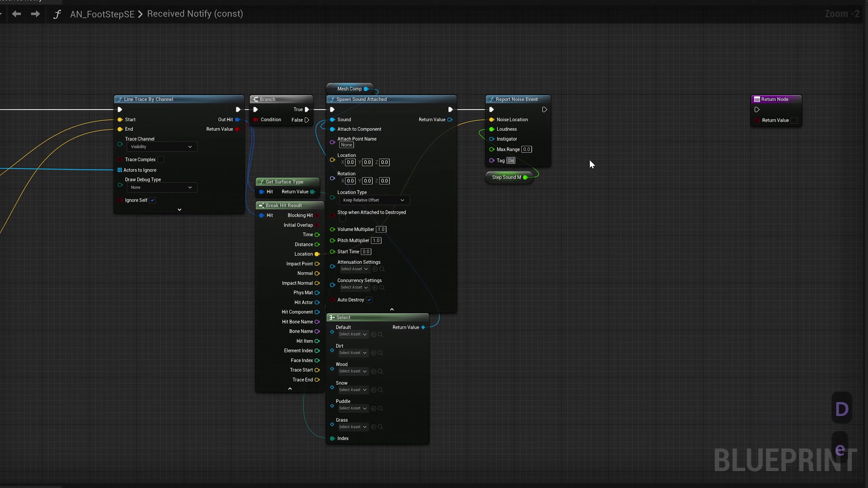
type("tected")
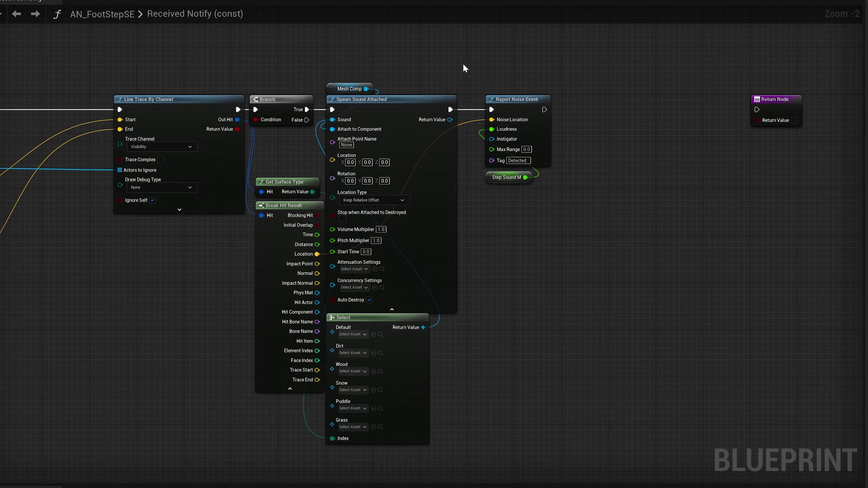
right_click_drag(464, 65, 438, 84)
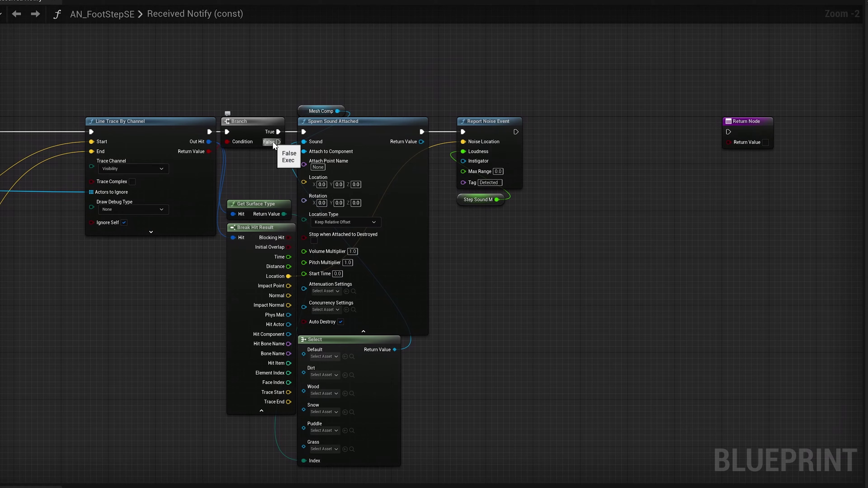
Add a Return Node on the Branch's False output.
left_click_drag(278, 142, 239, 157)
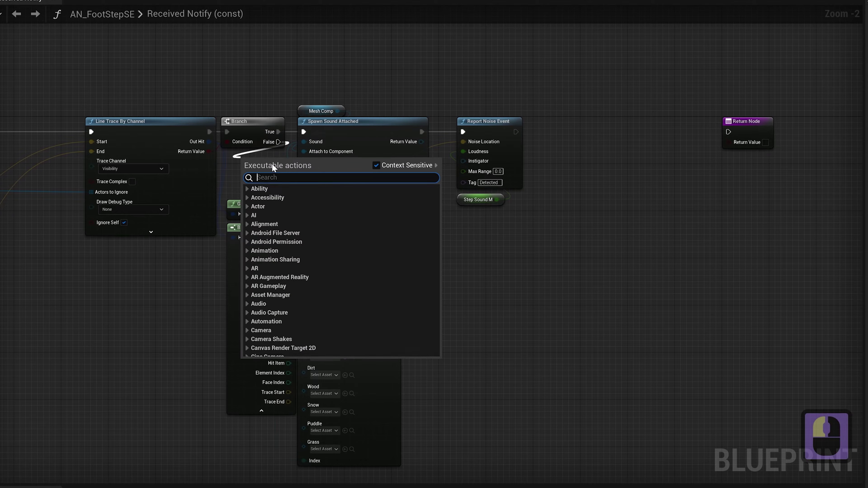
type("return v")
key("BackSpace")
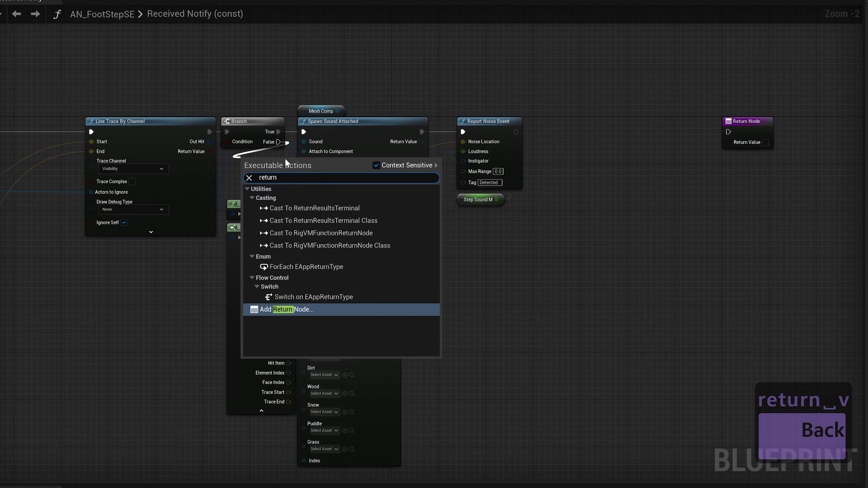
left_click(306, 311)
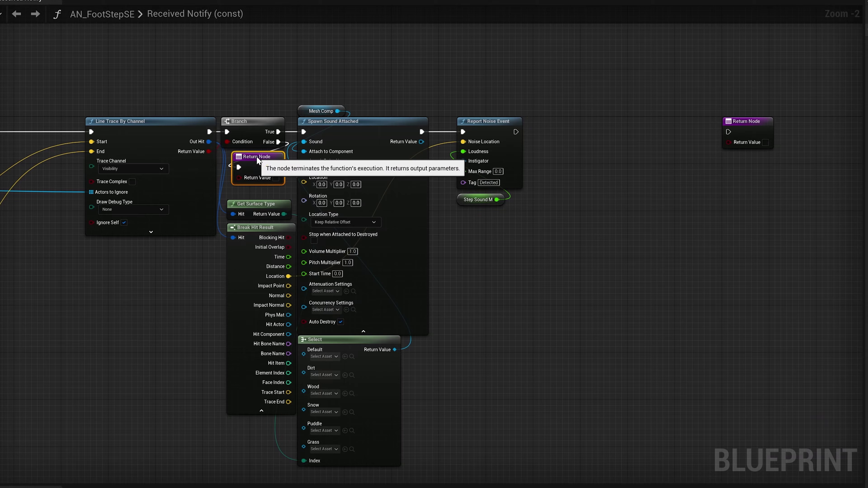
Tidy Get Surface Type and Break Hit Result, then link Report Noise Event to the Return Node.
left_click(599, 150)
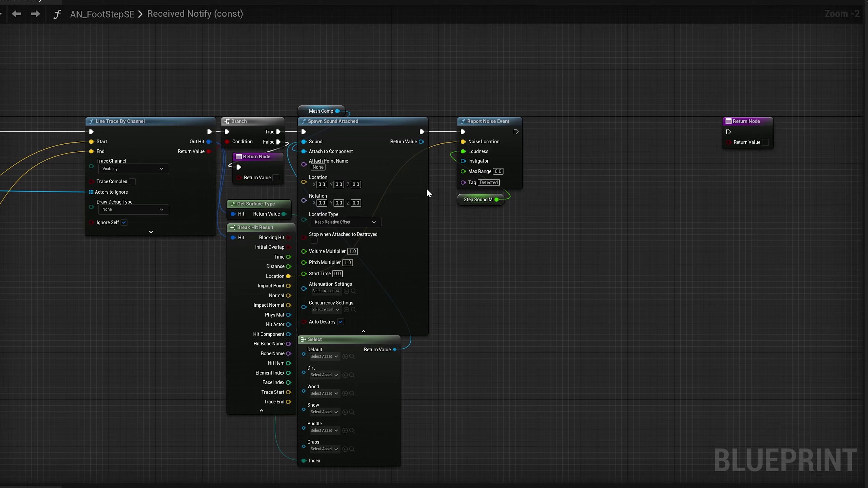
mouse_move(218, 452)
left_mouse_down()
mouse_move(246, 209)
mouse_move(261, 211)
mouse_move(255, 205)
left_mouse_up()
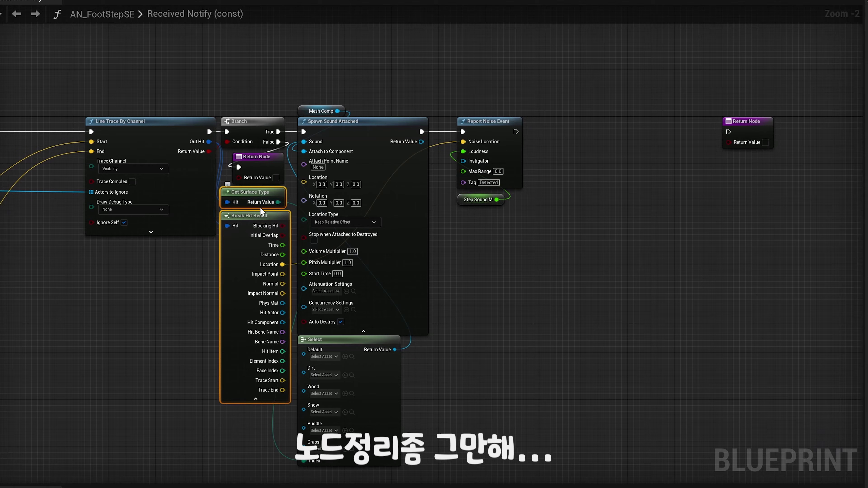
left_click(651, 171)
mouse_move(651, 171)
right_mouse_down()
mouse_move(585, 163)
mouse_move(622, 181)
right_mouse_up()
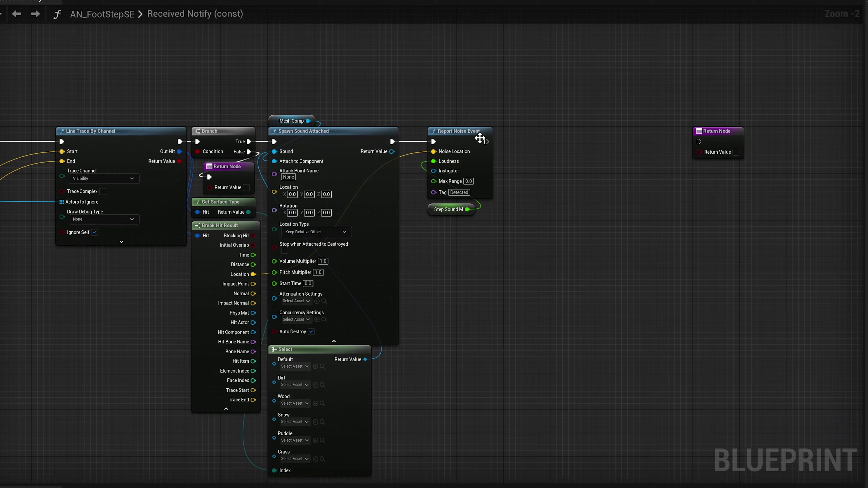
left_click_drag(484, 142, 495, 141)
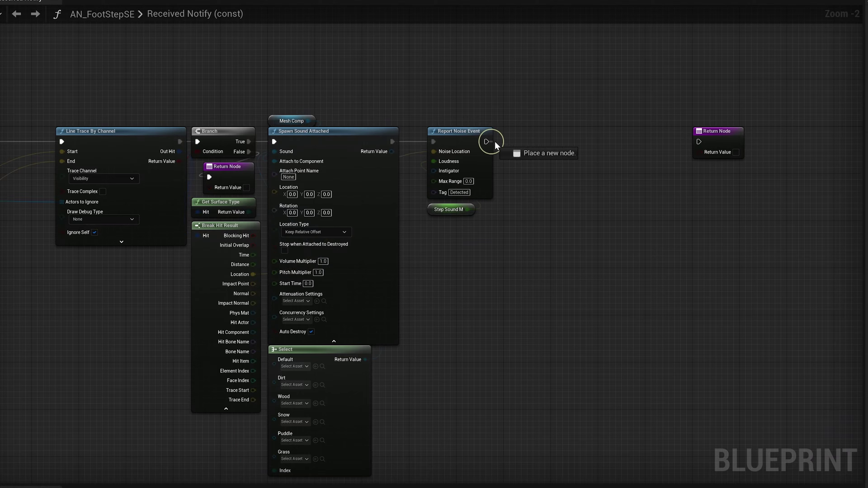
left_click_drag(620, 144, 699, 141)
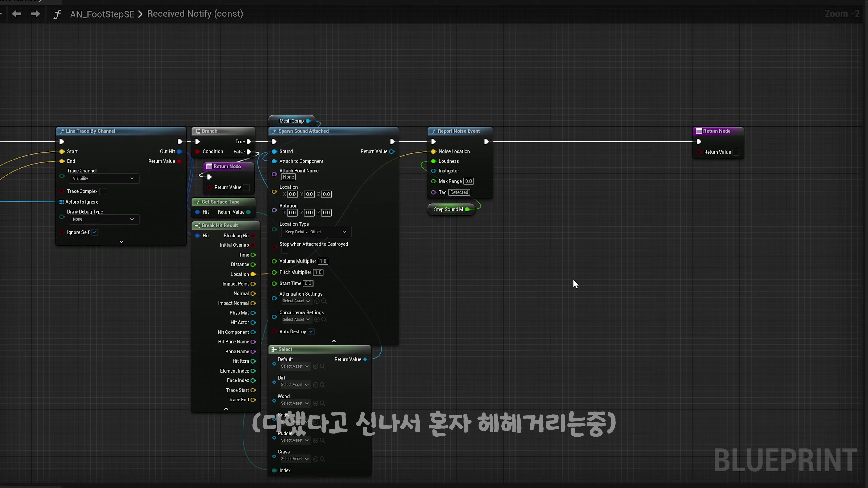
right_click_drag(574, 285, 837, 262)
right_click_drag(448, 325, 404, 313)
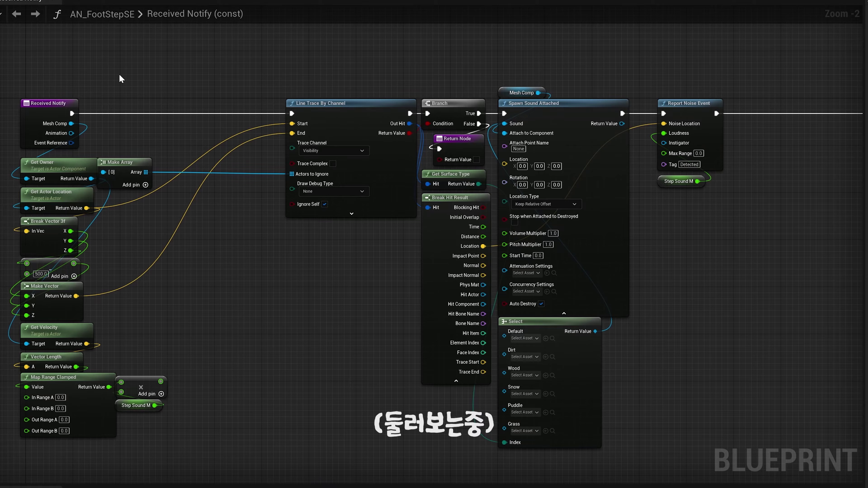
Set Map Range Clamped's In Range B to 650 and Out Range B to 1.0.
left_click(404, 441)
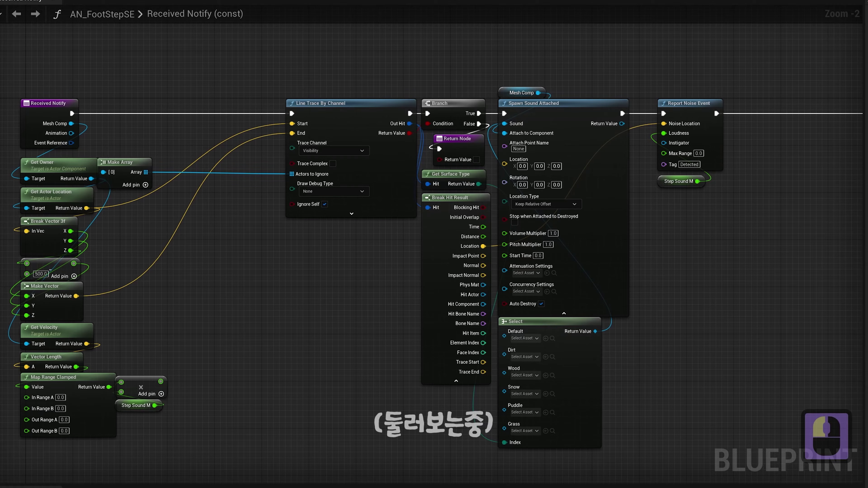
left_click(404, 441)
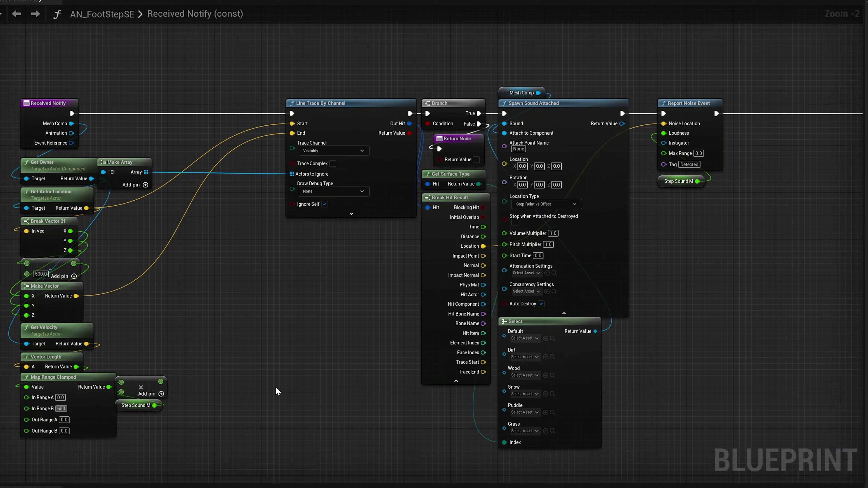
scroll(276, 387, "up", 3)
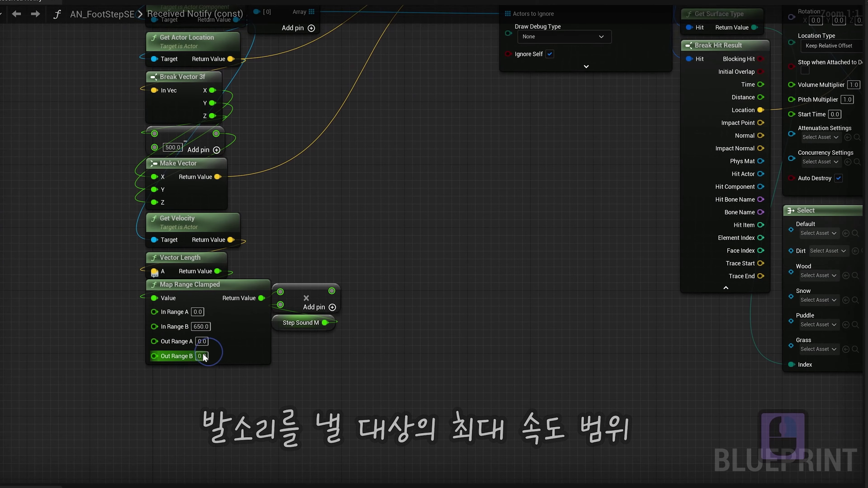
left_click(202, 356)
type("1")
key("Return")
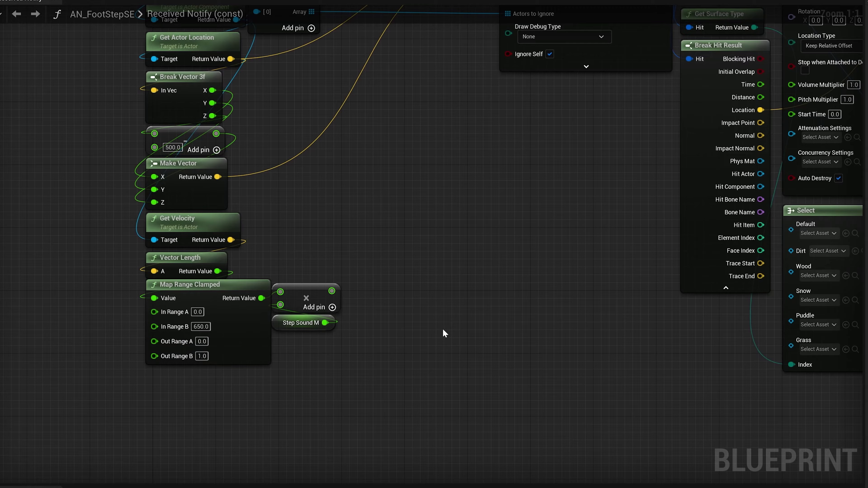
Connect the multiply node's Return Value to Spawn Sound Attached's Volume Multiplier and Pitch Multiplier.
right_click_drag(443, 329, 366, 304)
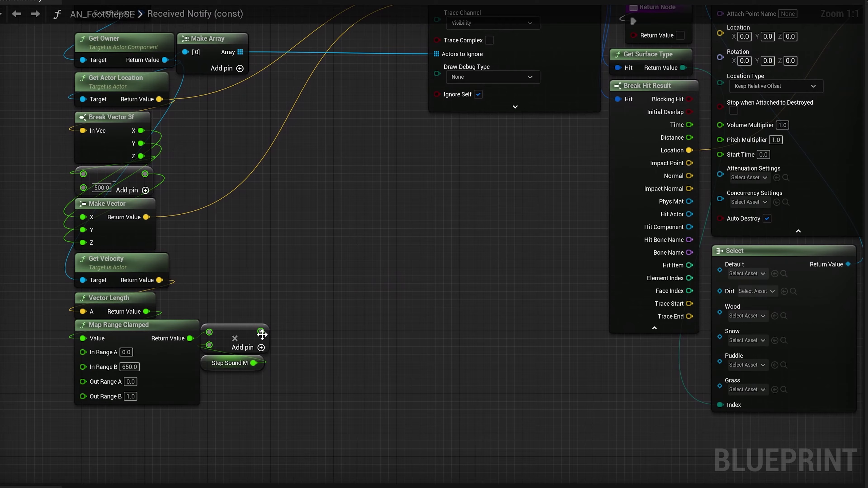
right_click_drag(390, 349, 249, 393)
right_click_drag(209, 331, 178, 368)
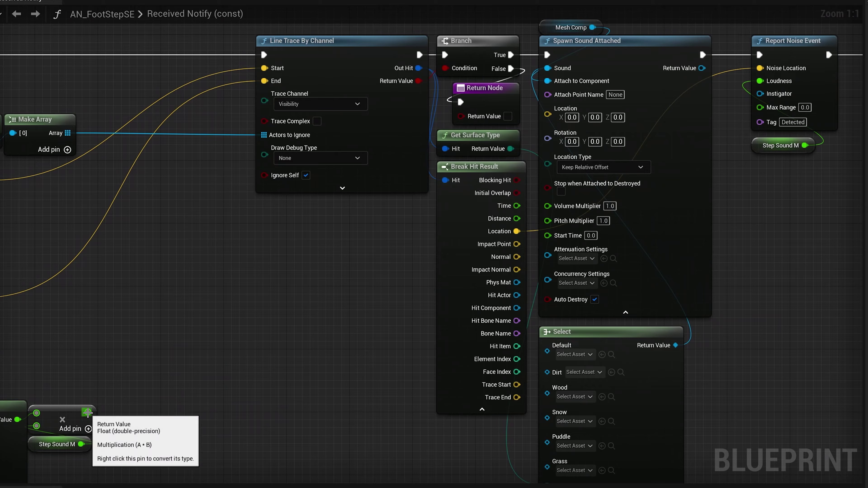
left_click_drag(88, 412, 116, 419)
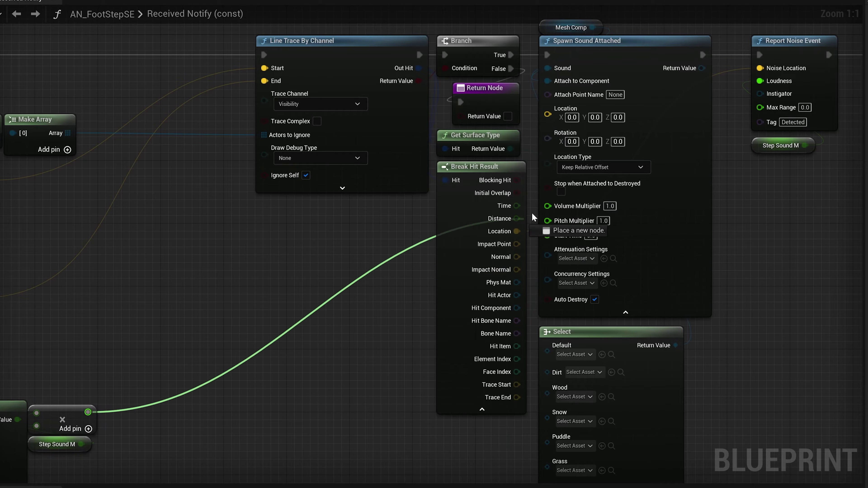
left_click_drag(549, 205, 549, 206)
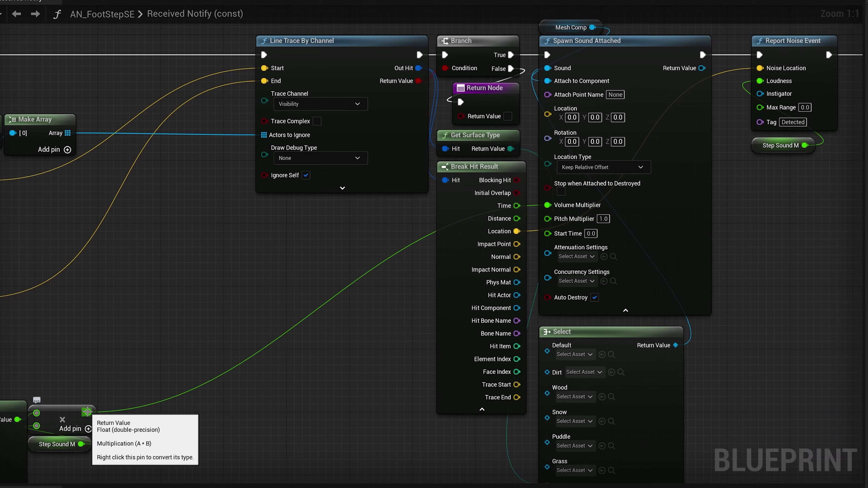
left_click_drag(88, 412, 223, 417)
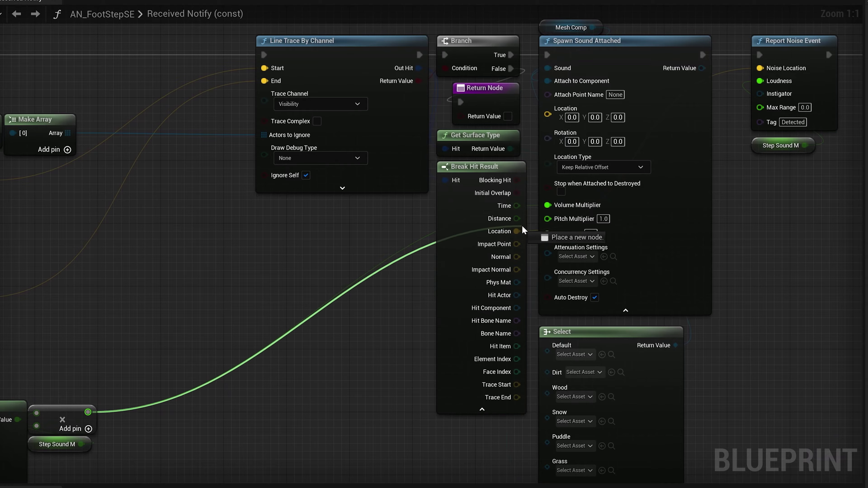
left_click_drag(556, 220, 556, 219)
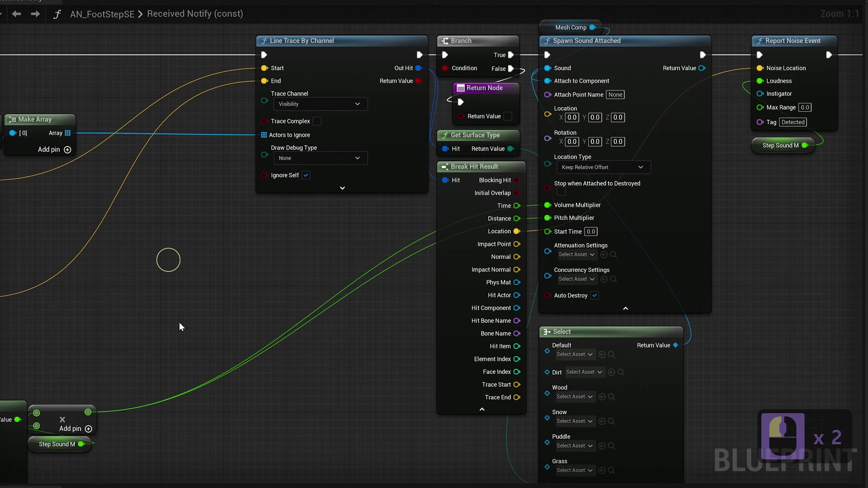
Save AN_FootStepSE and move the Return Node beside Report Noise Event.
right_click_drag(129, 407, 297, 306)
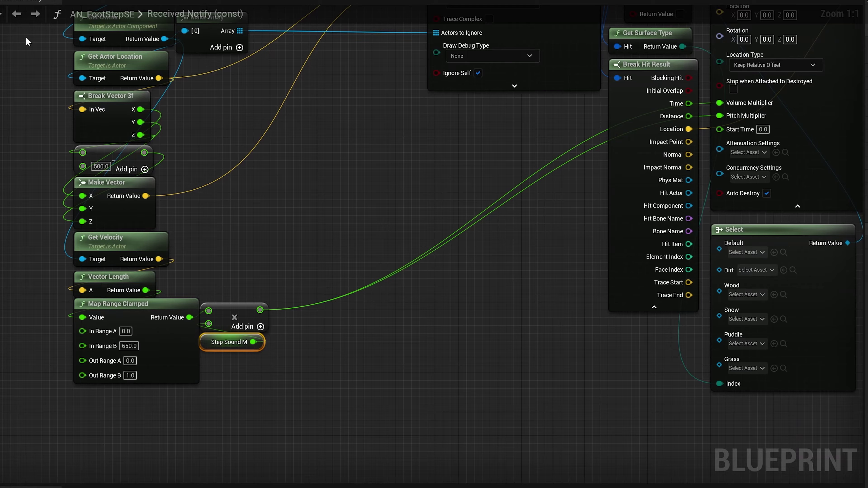
key("ctrl+s")
left_click(347, 138)
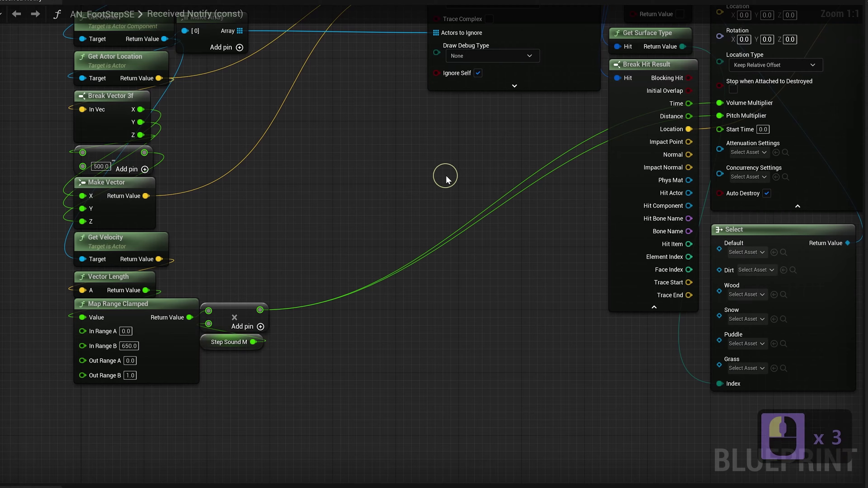
scroll(345, 191, "down", 1)
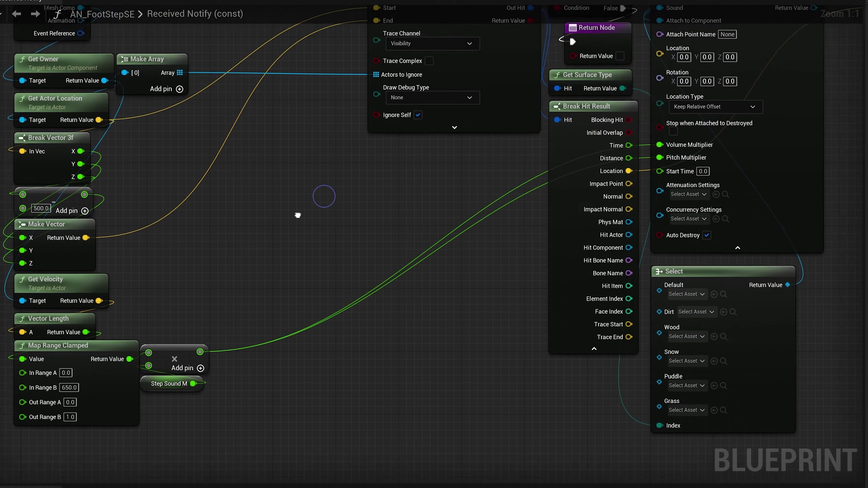
scroll(367, 240, "down", 1)
right_click_drag(367, 240, 579, 205)
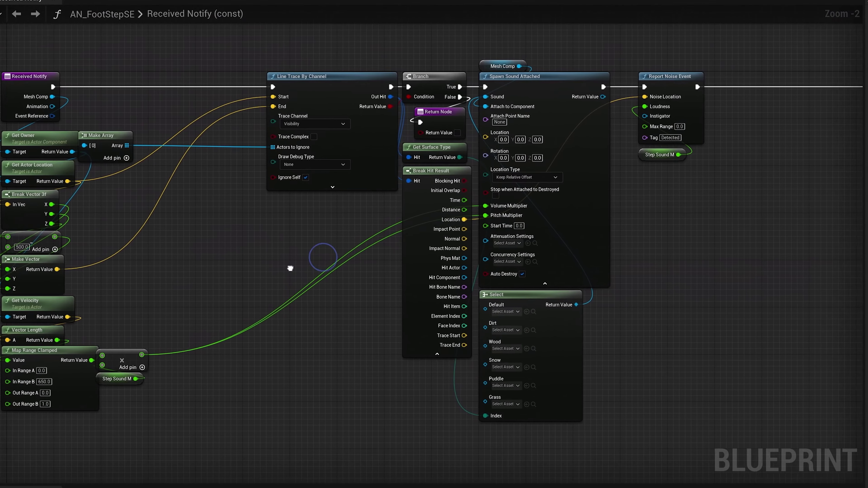
scroll(579, 205, "down", 1)
right_click_drag(736, 136, 734, 77)
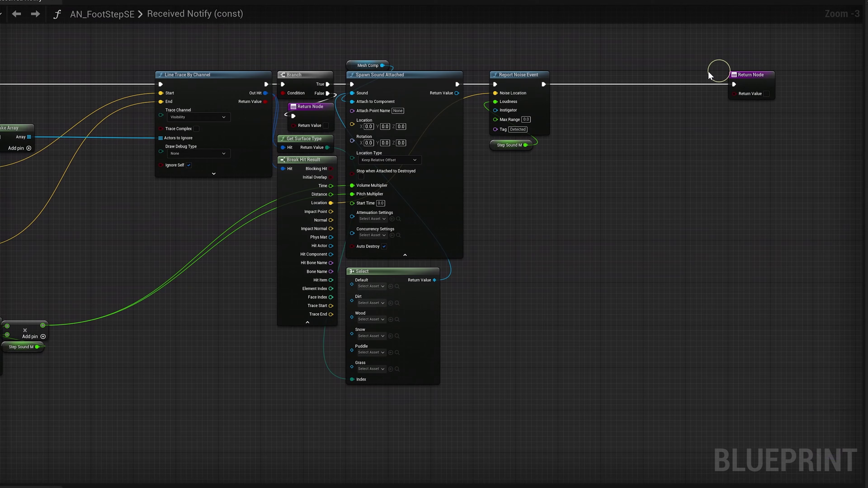
left_click_drag(753, 75, 587, 75)
mouse_move(201, 198)
right_mouse_down()
mouse_move(278, 194)
mouse_move(287, 256)
right_mouse_up()
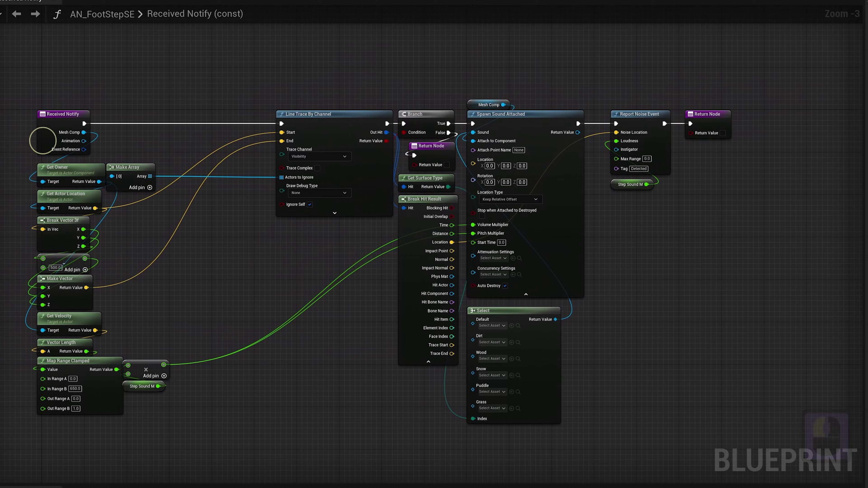
double_click(556, 304)
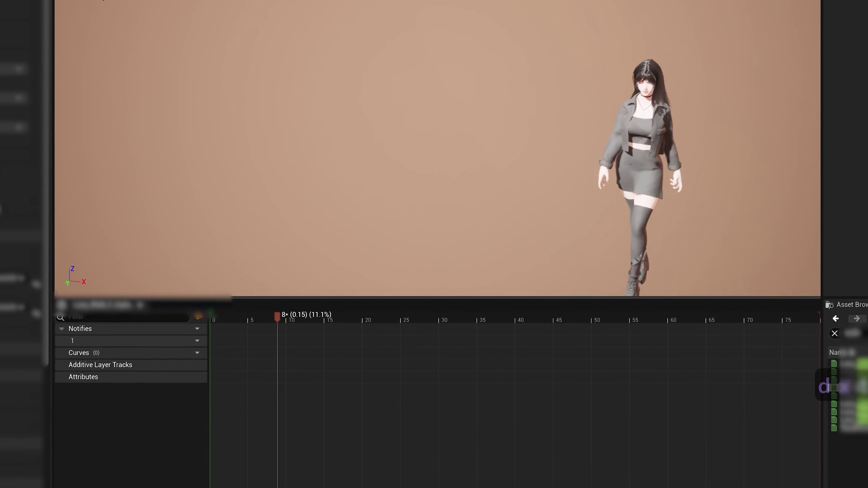
Frame the character's boots, pause the walk animation, and scrub to frame 29 where the foot lands.
key("d")
key("w")
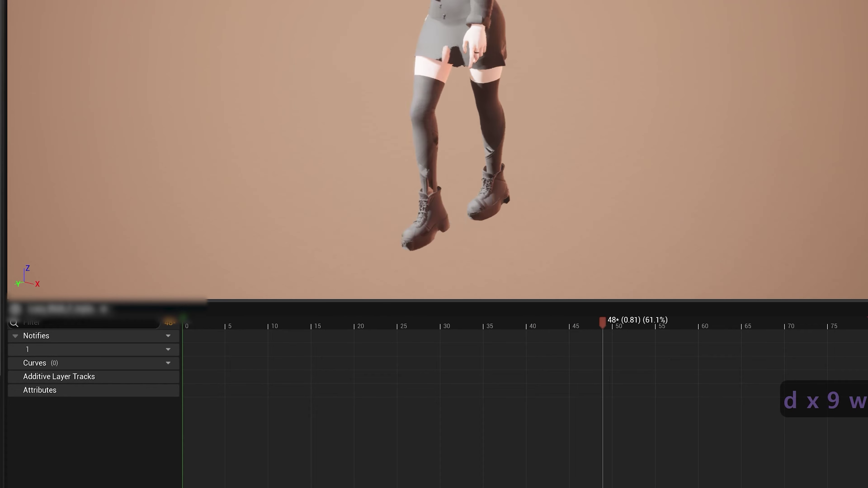
key("w")
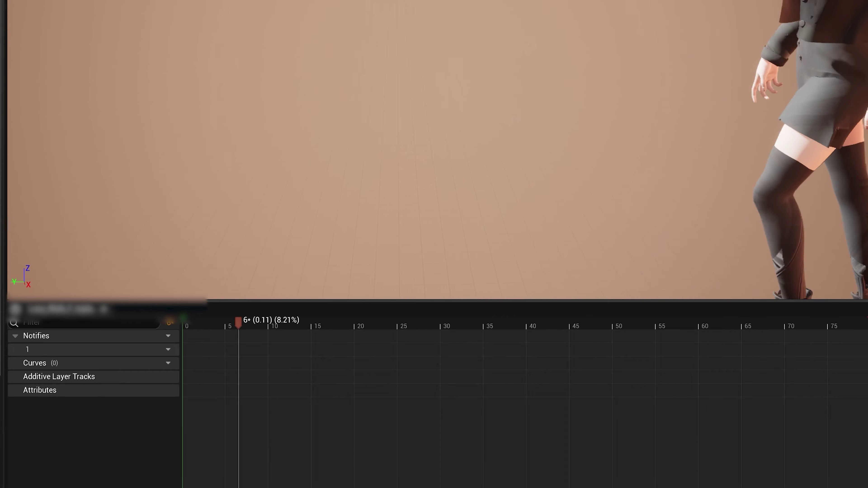
right_click_drag(445, 171, 444, 144)
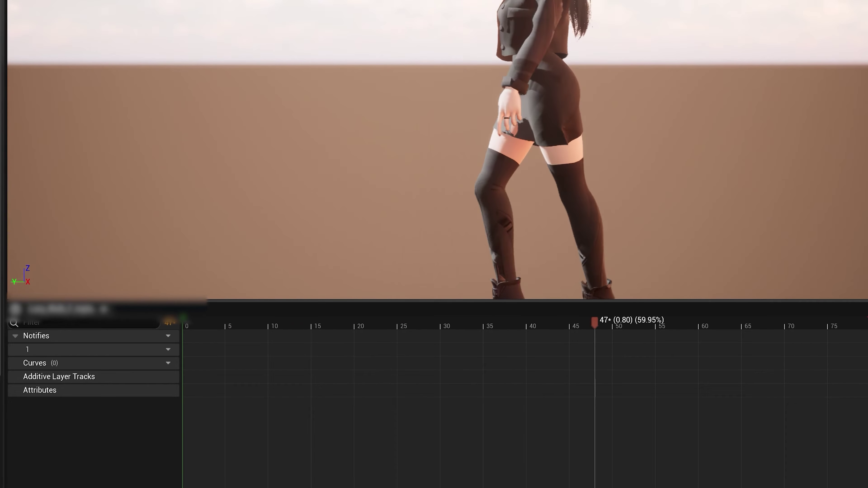
right_click_drag(496, 205, 496, 240)
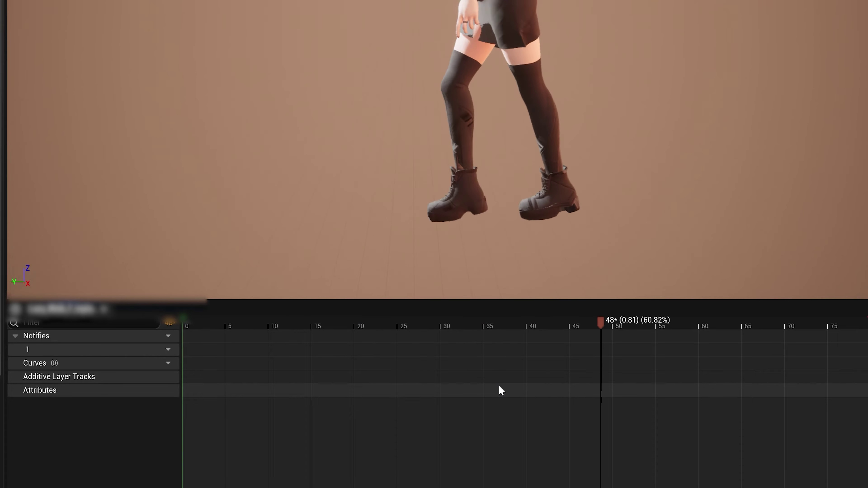
key("space")
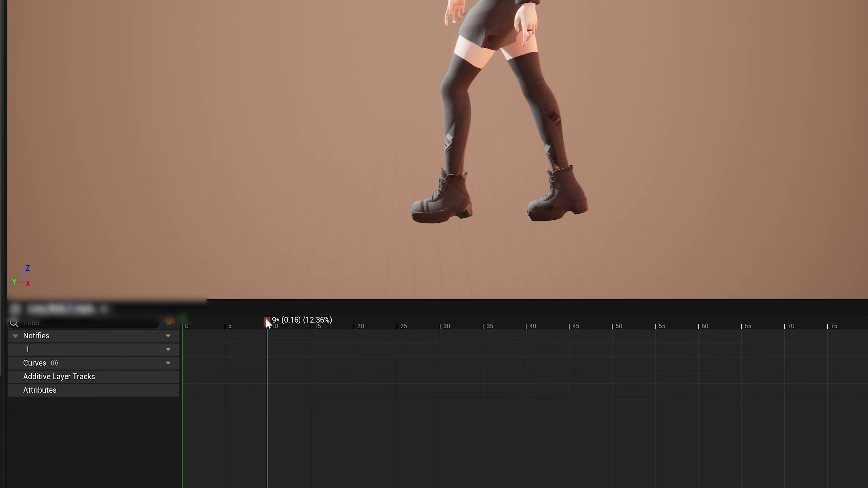
left_click_drag(267, 323, 185, 323)
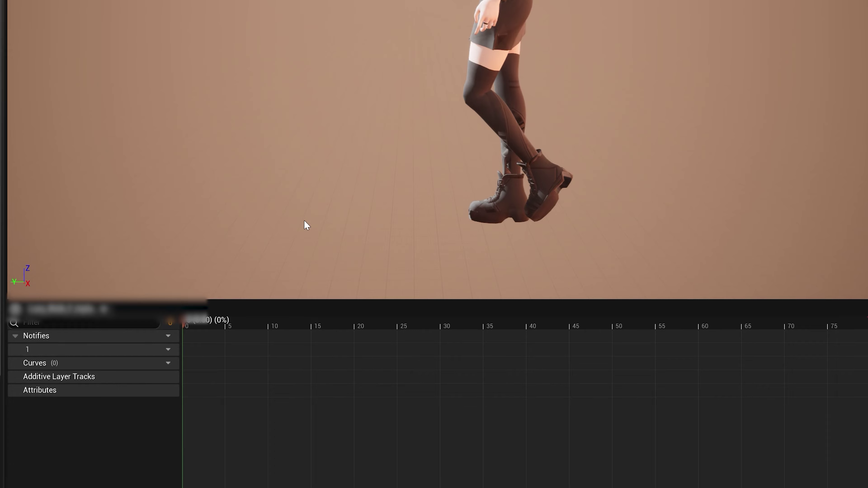
left_click_drag(186, 323, 186, 324)
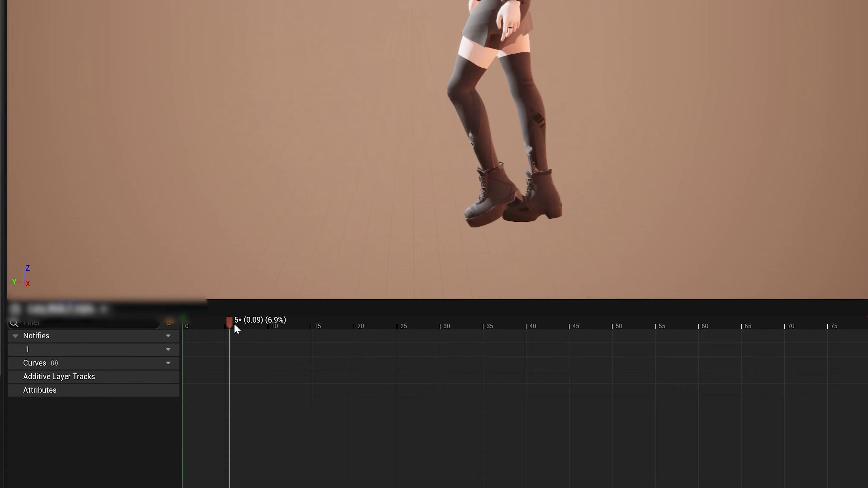
left_click_drag(235, 324, 436, 301)
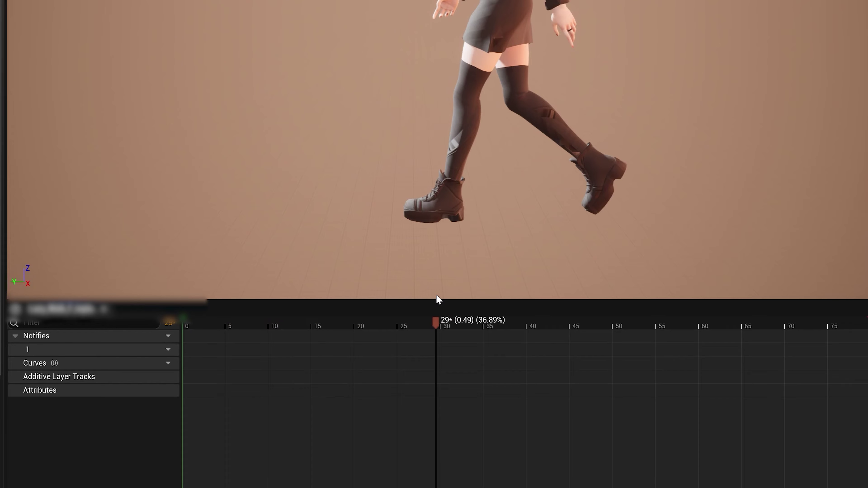
right_click(436, 350)
Add an AN_FootstepSound notify on track 1 at frame 29 and copy it.
mouse_move(456, 371)
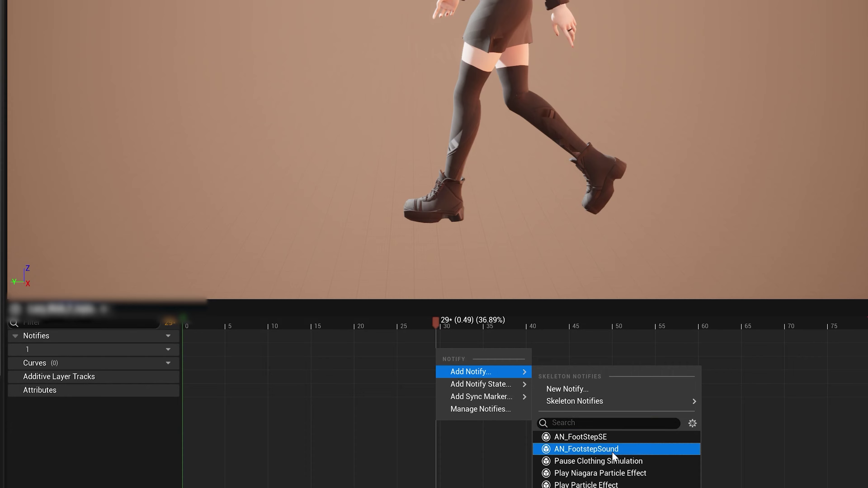
left_click(561, 450)
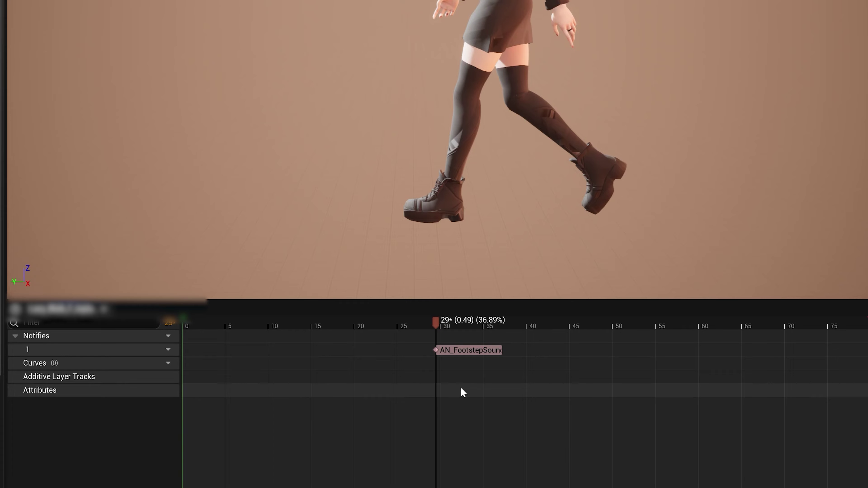
left_click(486, 351)
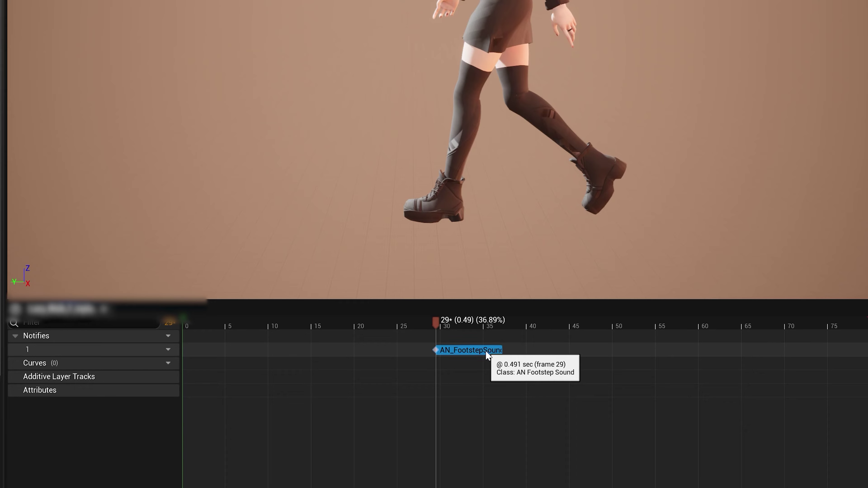
key("ctrl+c")
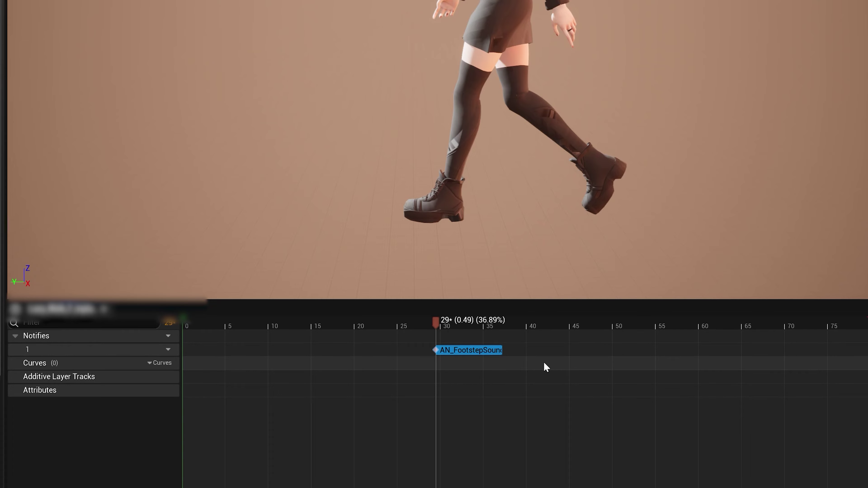
Paste a second AN_FootstepSound notify at frame 63, then play the animation to preview.
left_click_drag(438, 320, 659, 310)
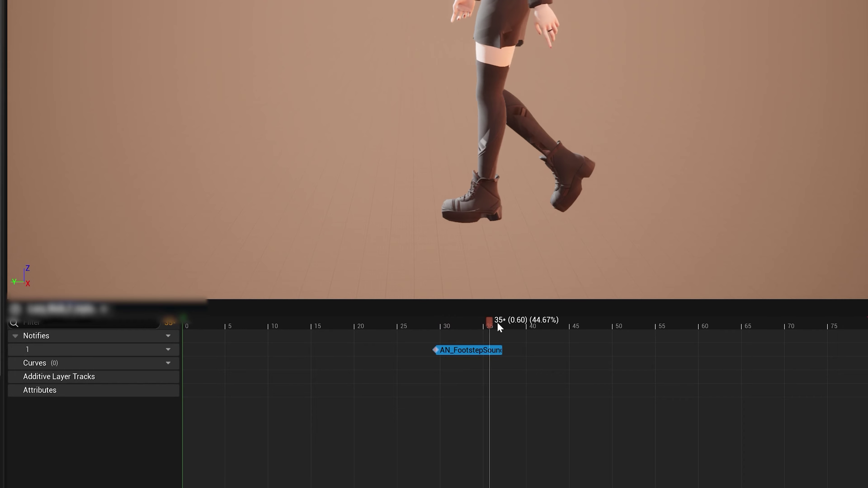
left_click_drag(659, 310, 726, 293)
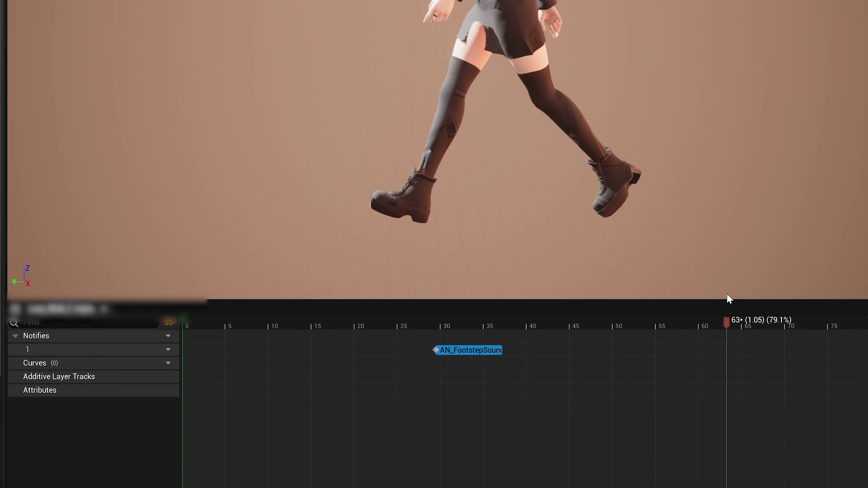
key("ctrl+v")
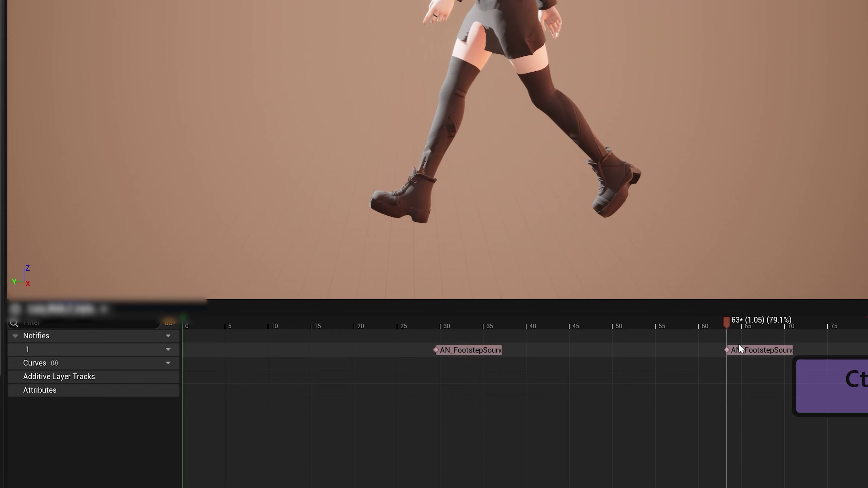
left_click_drag(731, 320, 767, 322)
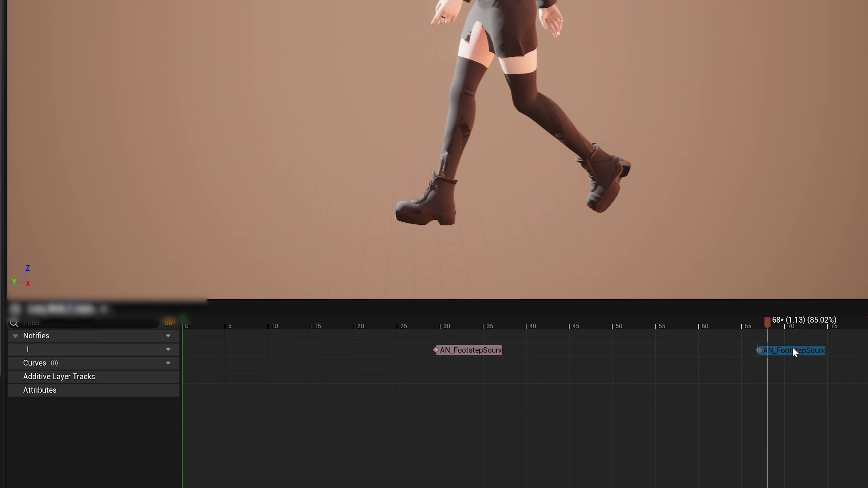
left_click_drag(767, 320, 864, 320)
key("space")
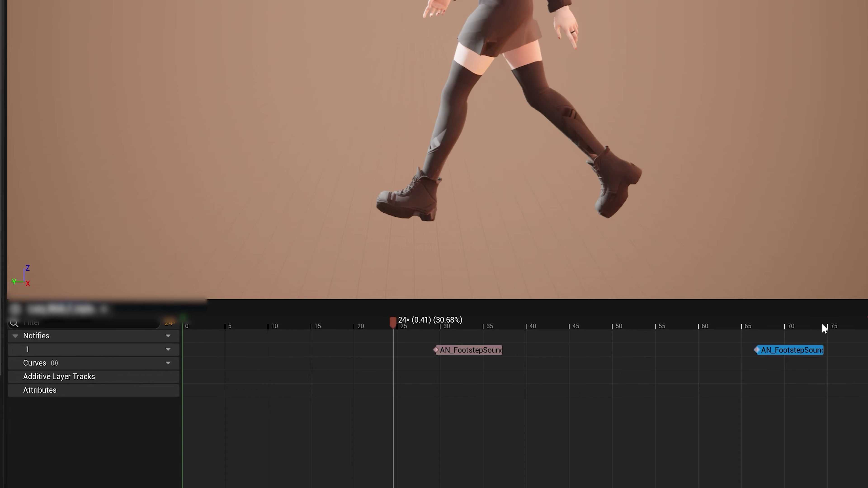
key("space")
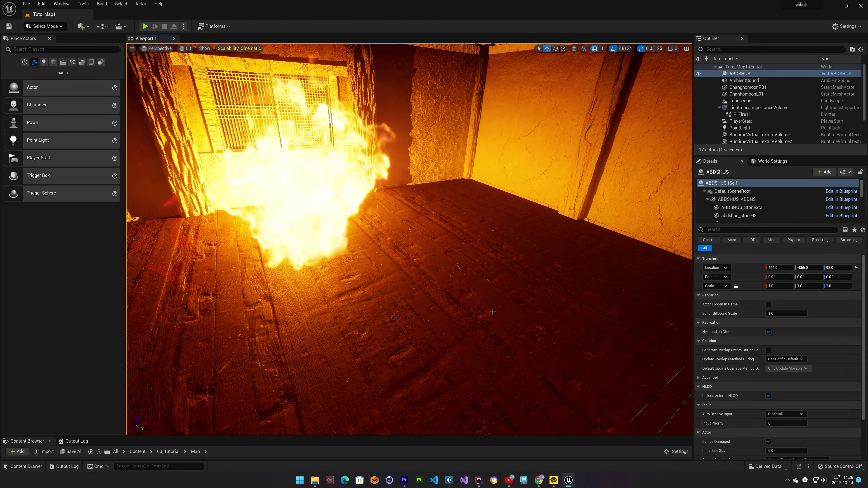
Select the ABDSHUS_ABDHS mesh component and scroll its Materials to Element 9, MI_Surface_floor.
left_click(477, 332)
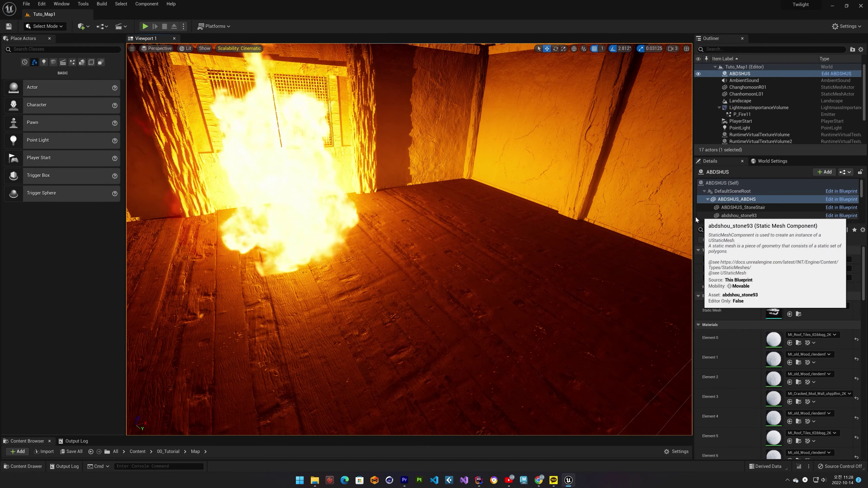
scroll(764, 343, "down", 2)
scroll(765, 345, "down", 7)
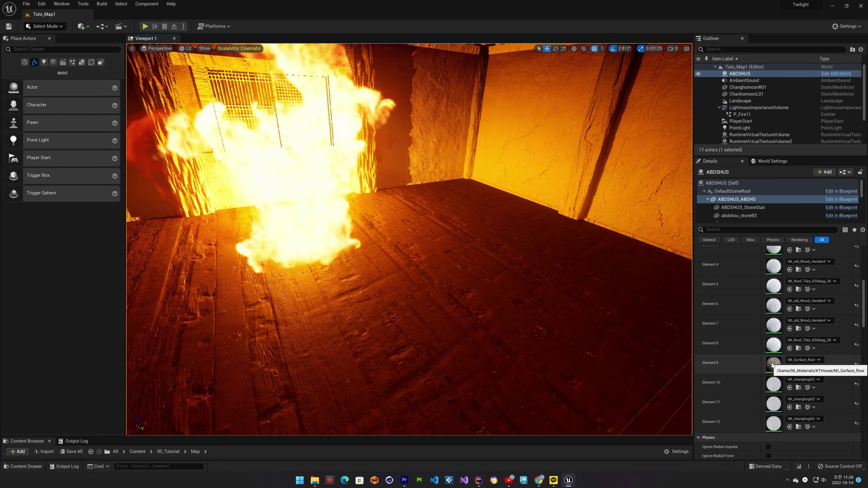
double_click(773, 364)
Set MI_Surface_floor's Phys Material to PM_Wood, searching the picker for 'PM_'.
scroll(434, 287, "down", 5)
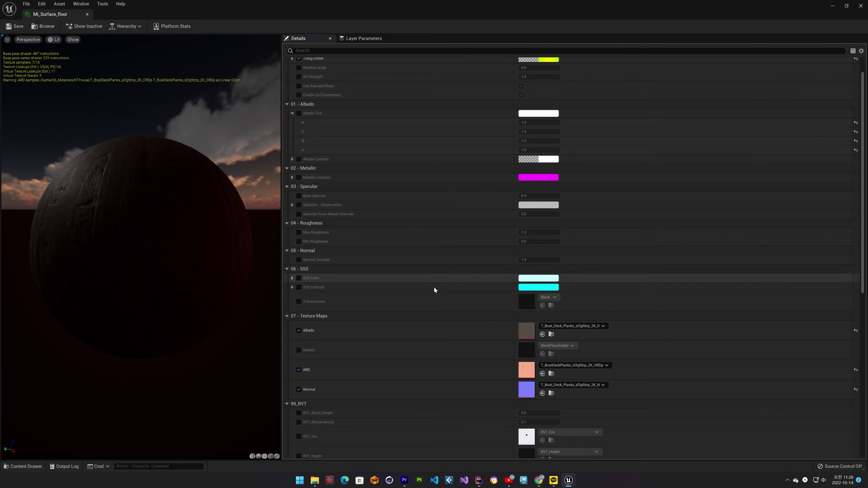
scroll(432, 283, "down", 3)
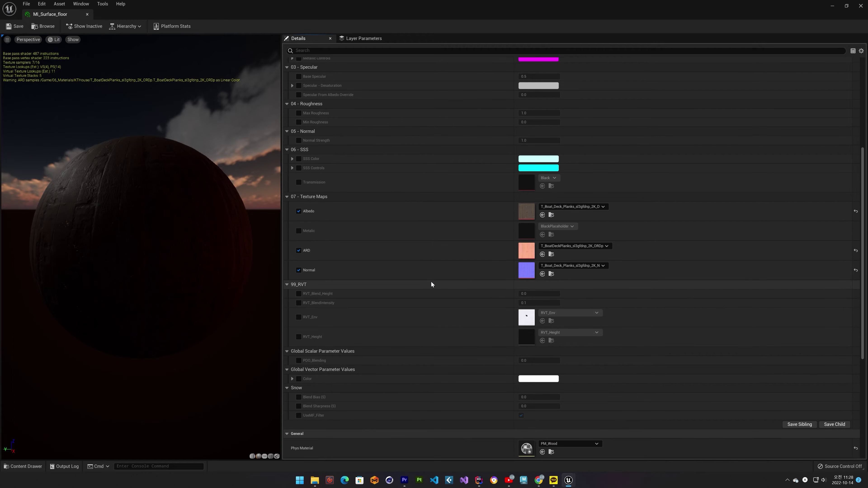
scroll(431, 280, "down", 3)
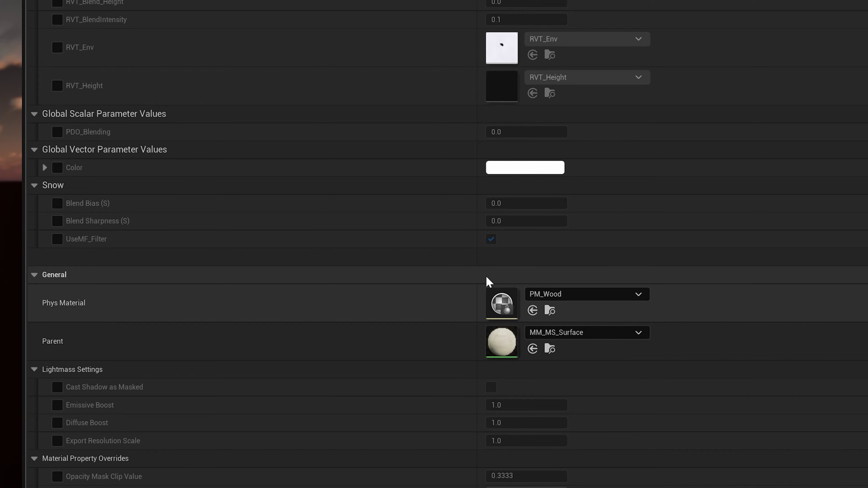
left_click(574, 185)
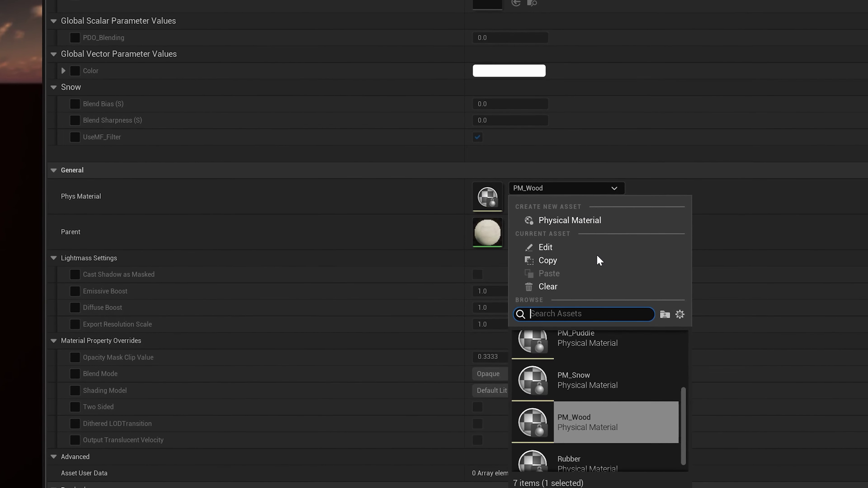
type("PM_")
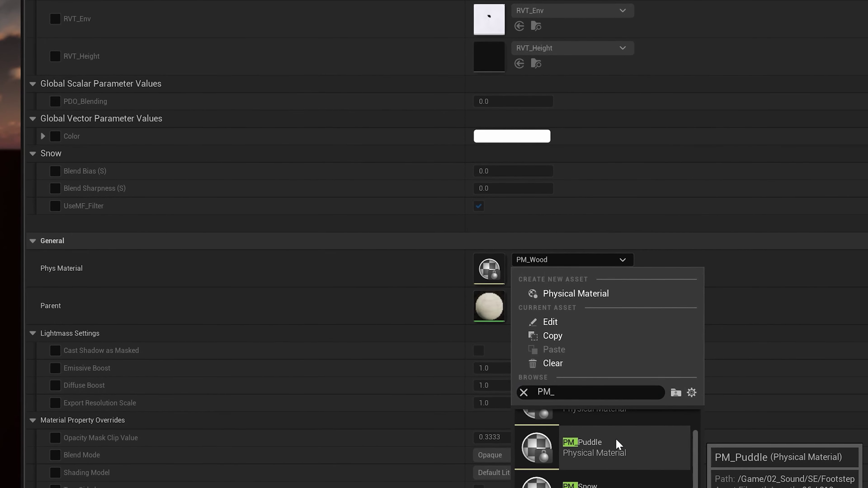
left_click(786, 400)
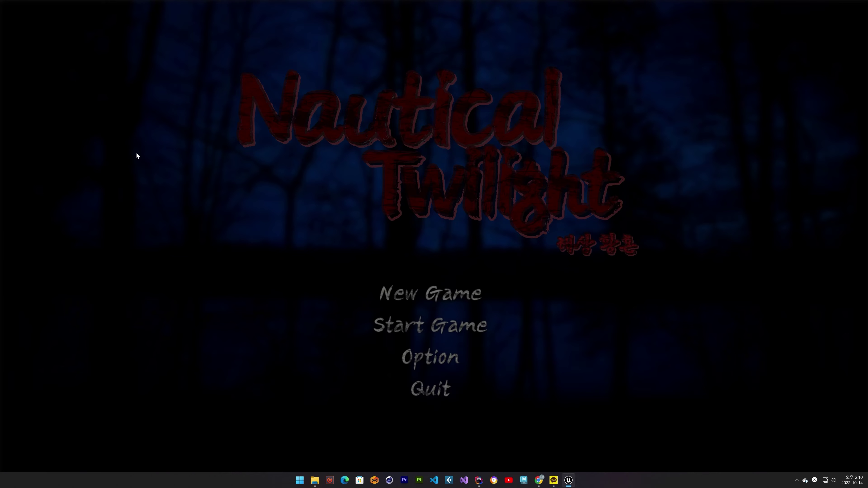
Raise the Sound slider on the game's Setting screen, then go back to the title menu.
left_click(432, 355)
left_click_drag(435, 106, 473, 105)
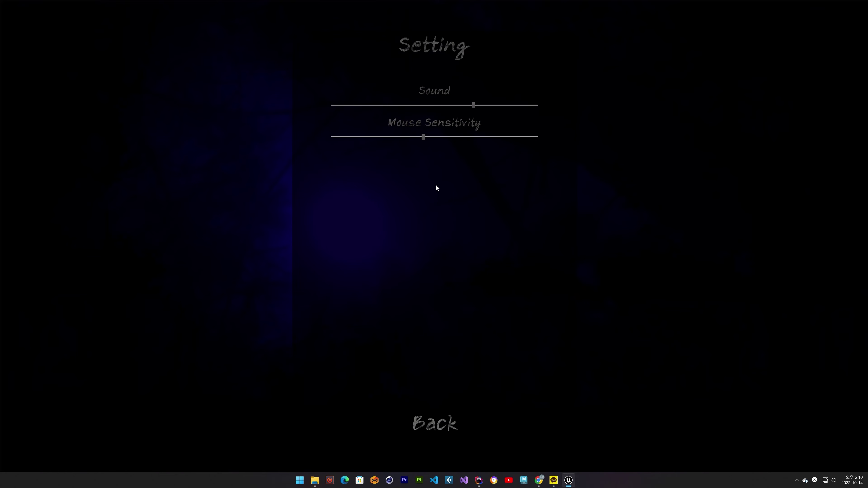
left_click(444, 409)
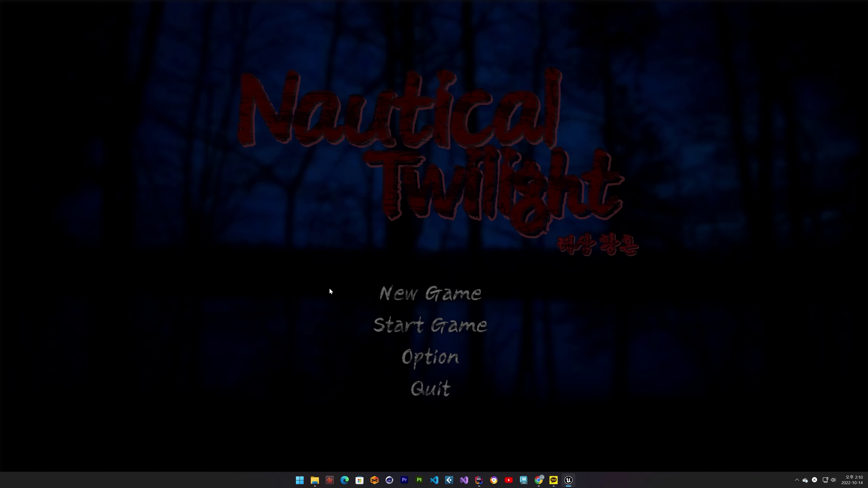